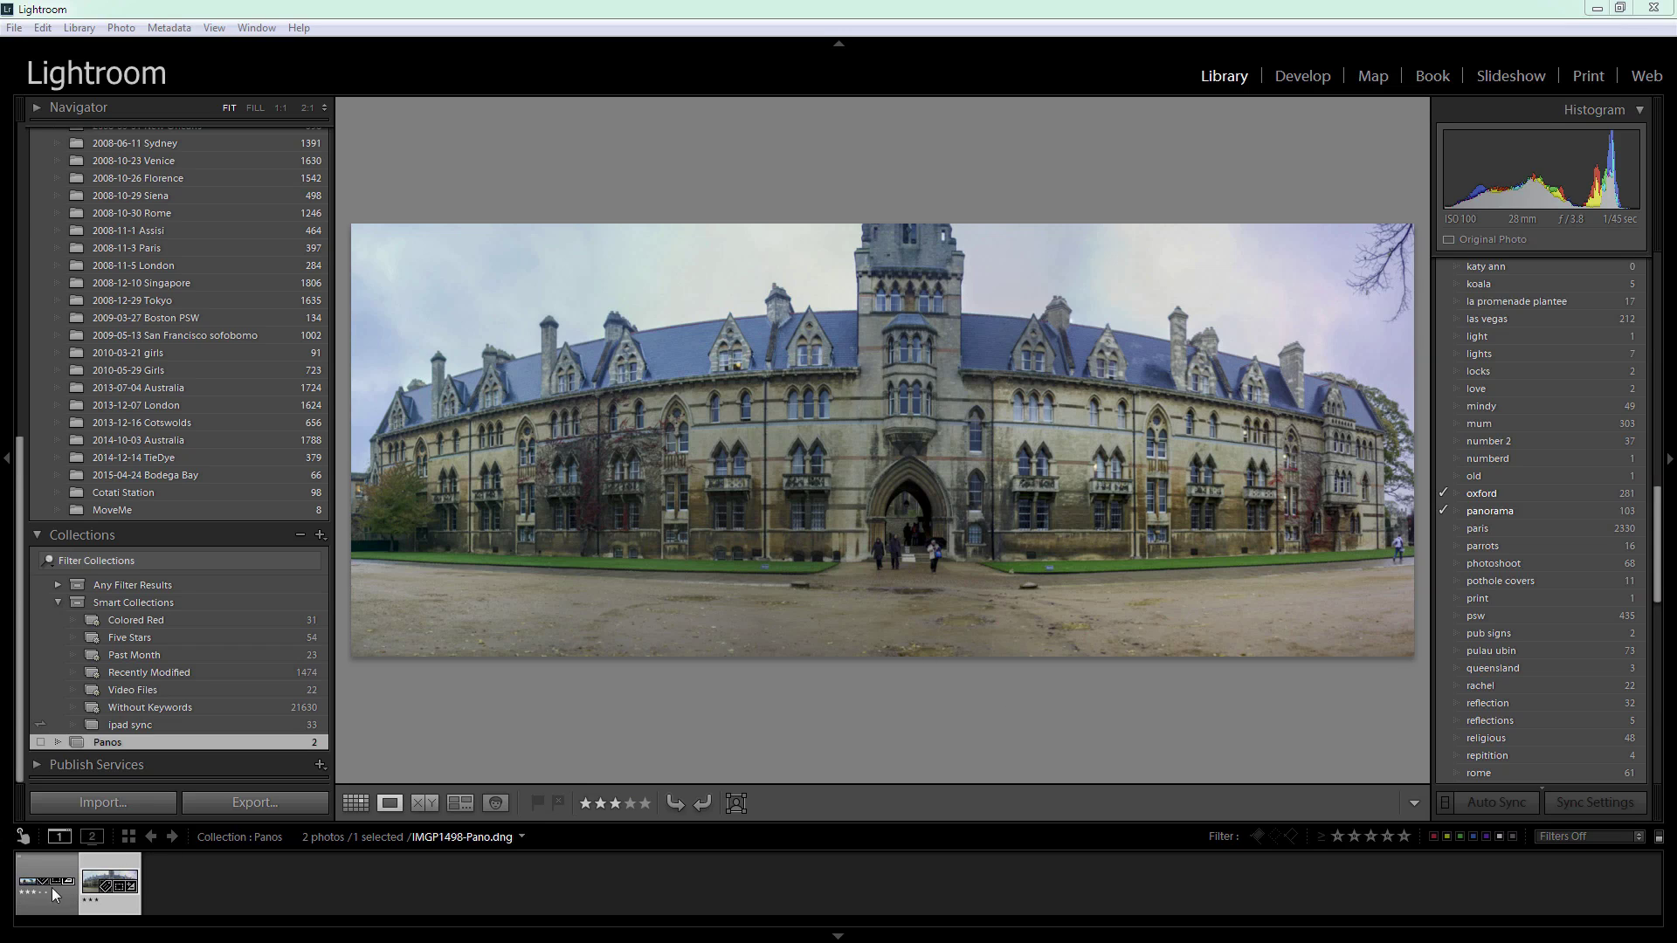
# Step: Show the Rome panorama in the main view with all panels hidden
pyautogui.click(26, 890)
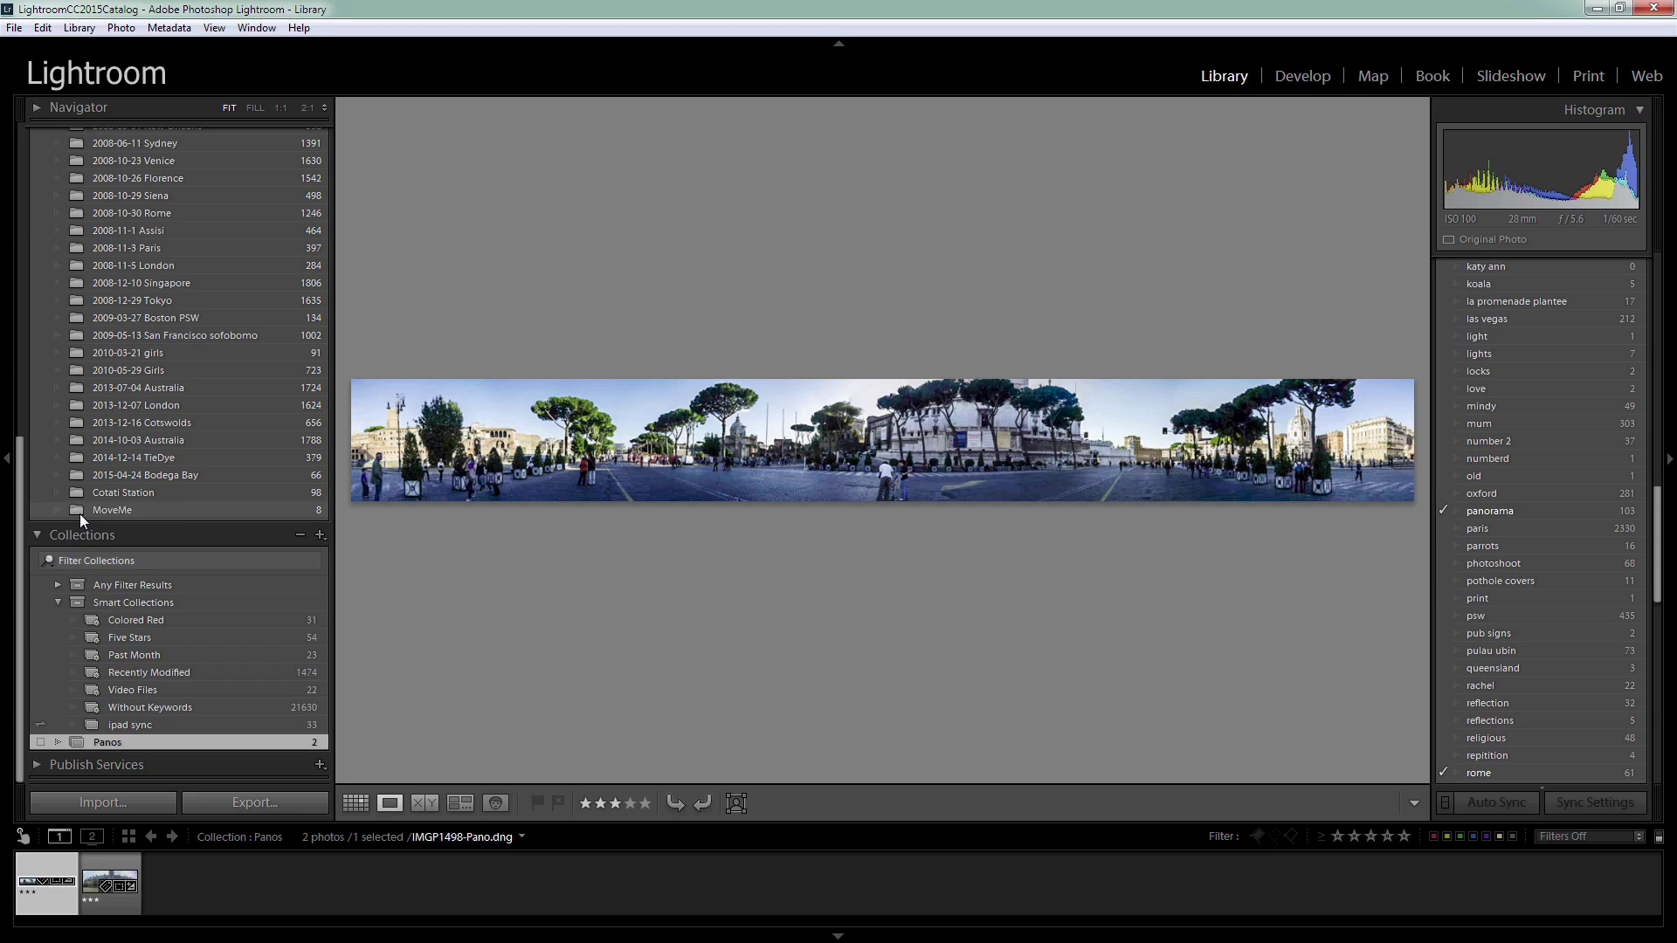
pyautogui.hotkey('shift', 'Tab')
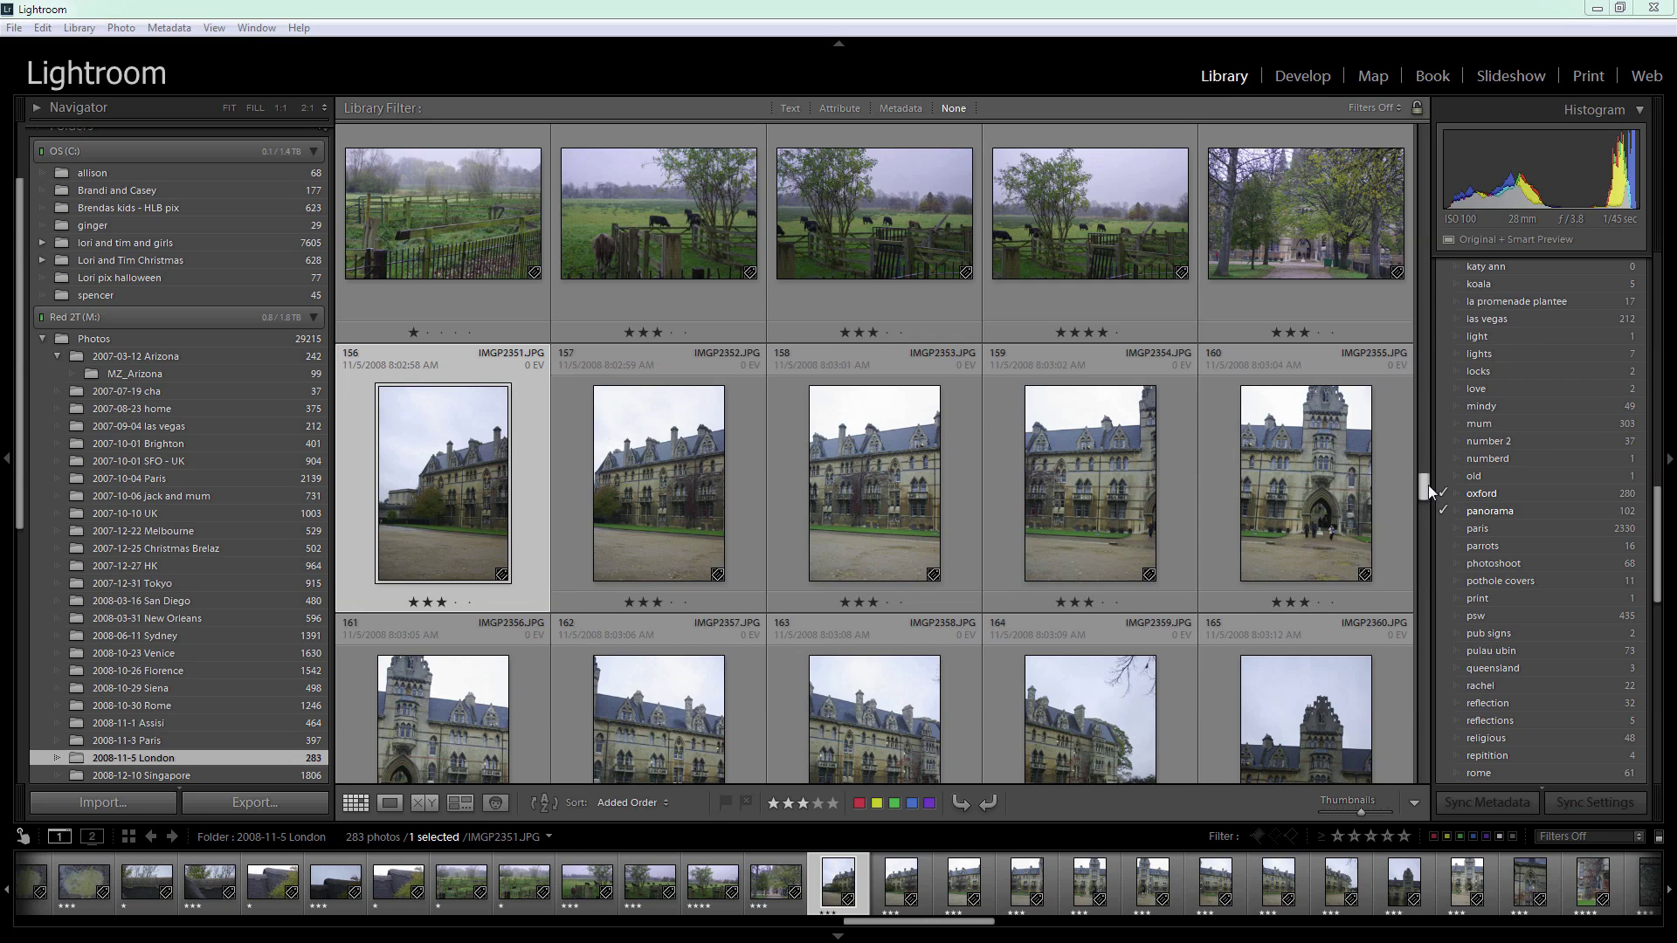
# Step: Select college photos 156 through 164 and bring up their Photo Merge options
pyautogui.scroll(-2, 1429, 485)
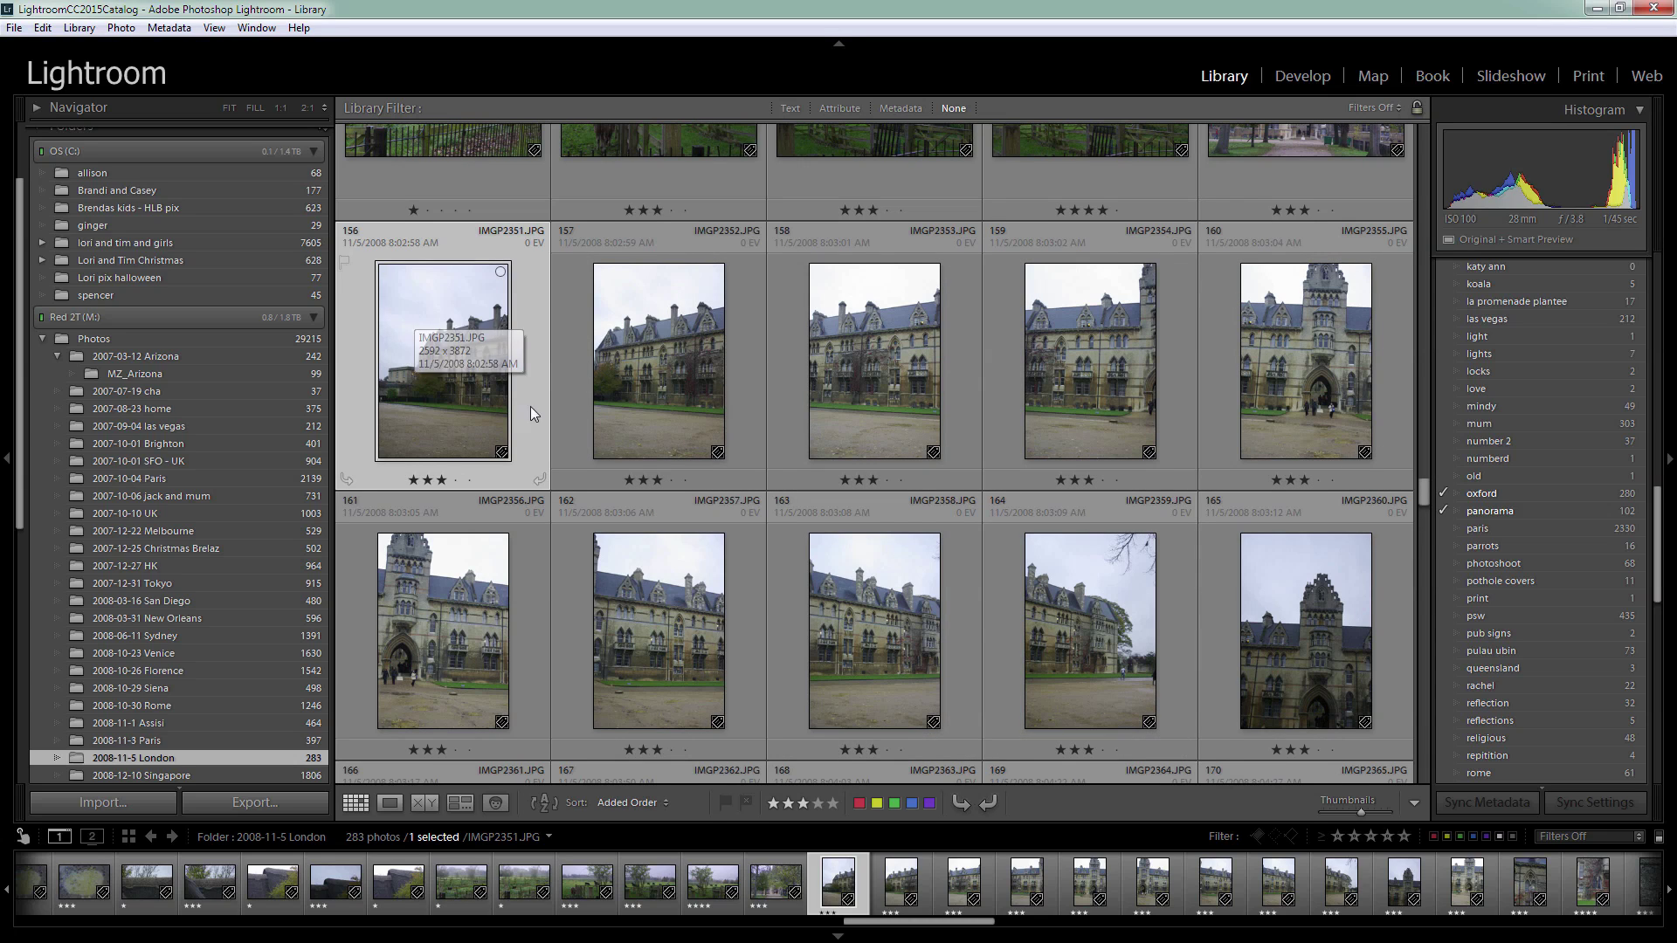
pyautogui.keyDown('shift'); pyautogui.click(1040, 627); pyautogui.keyUp('shift')
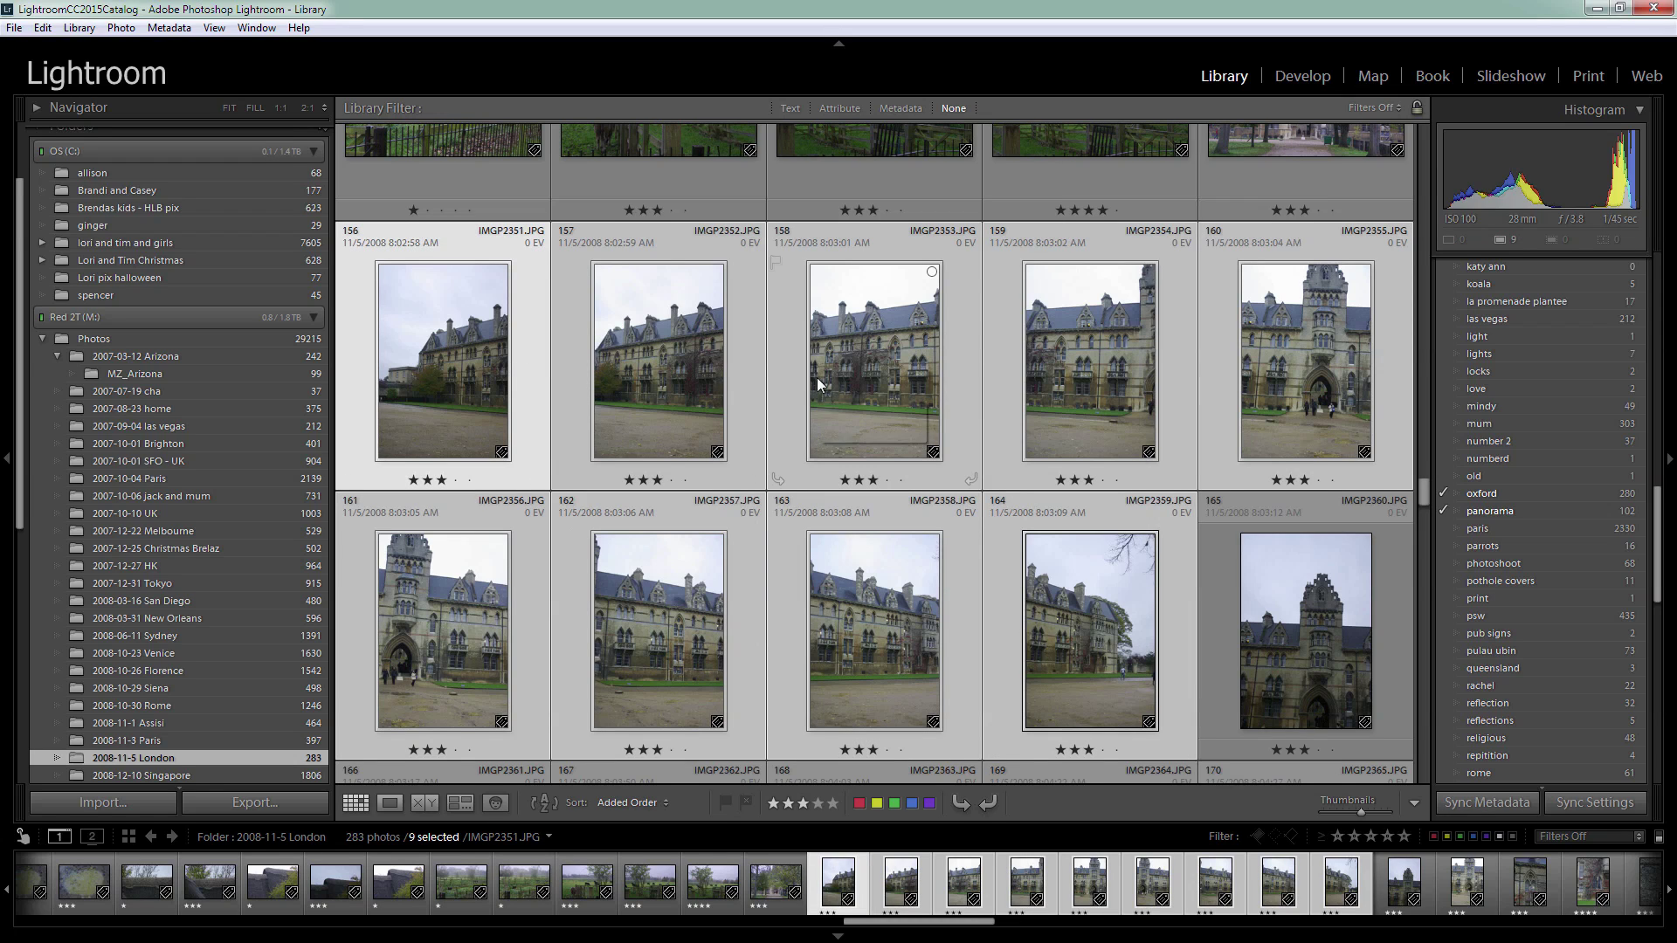
pyautogui.rightClick(652, 339)
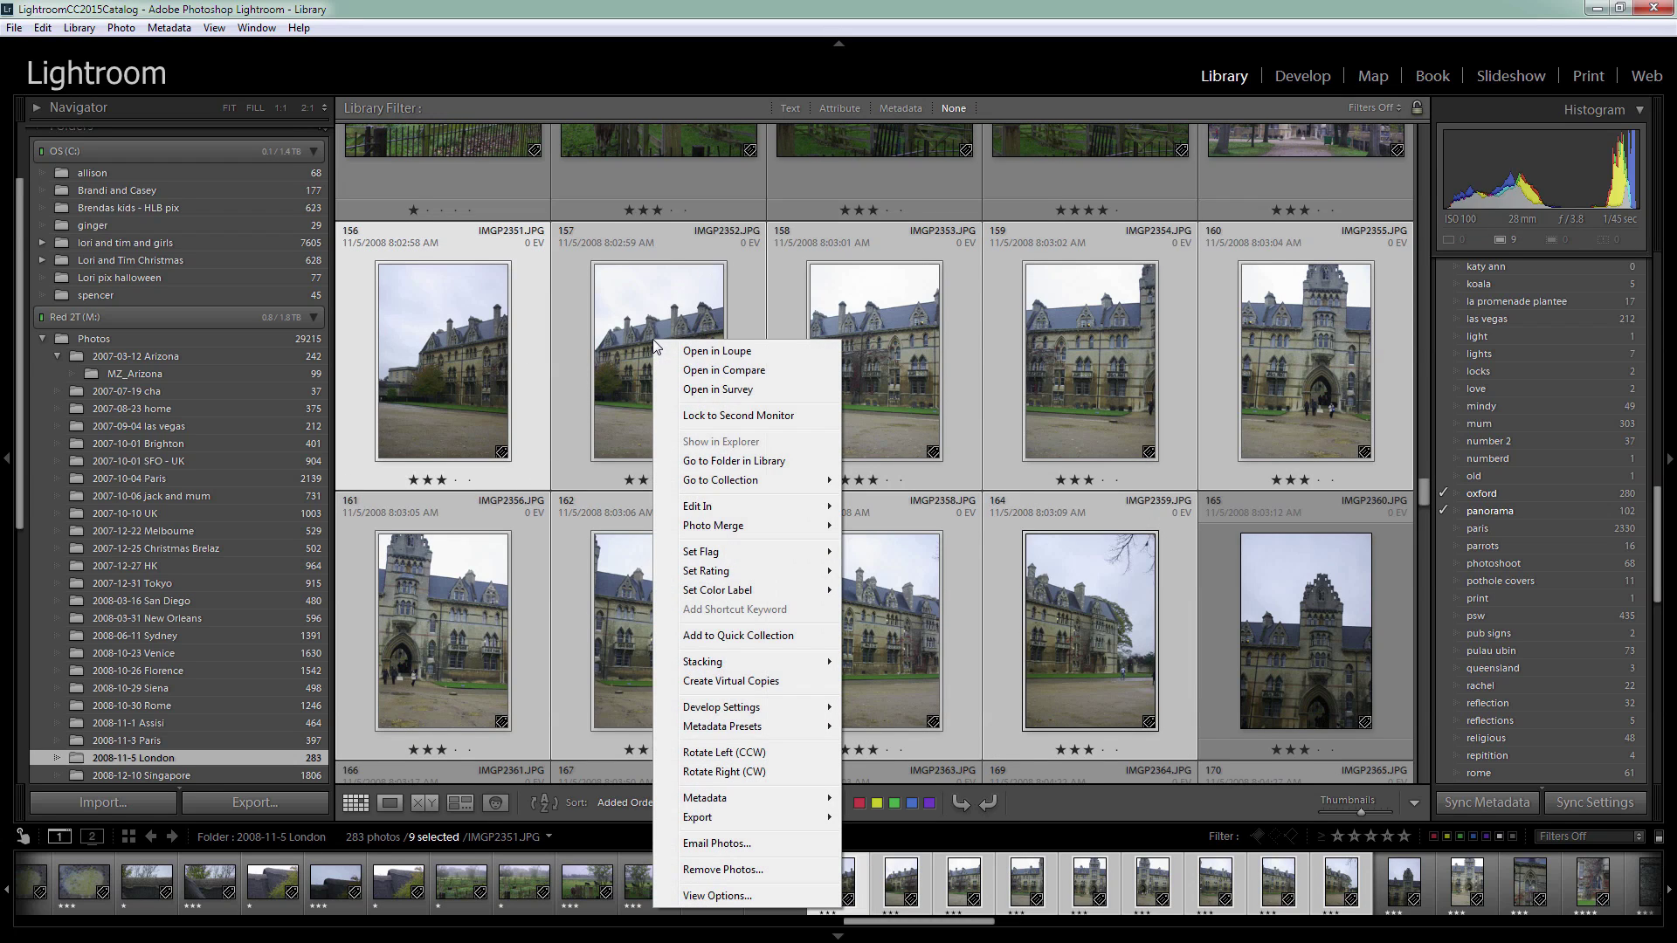
pyautogui.moveTo(689, 536)
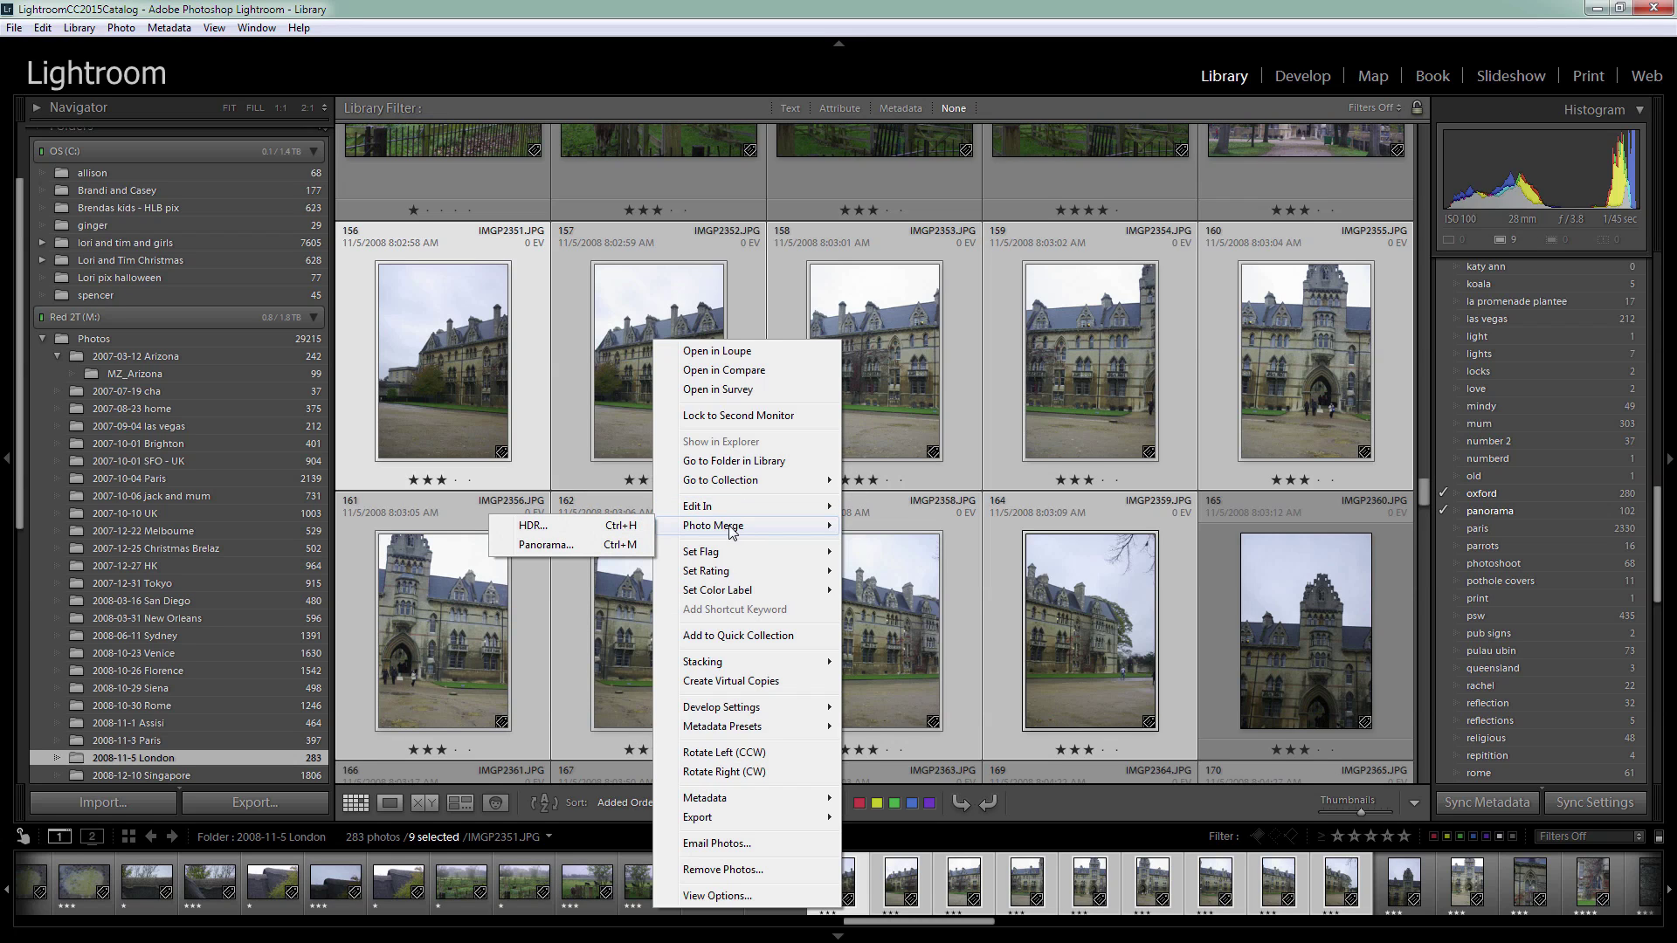
# Step: Start a panorama merge of the nine photos and preview it with Auto Crop on and off
pyautogui.click(539, 548)
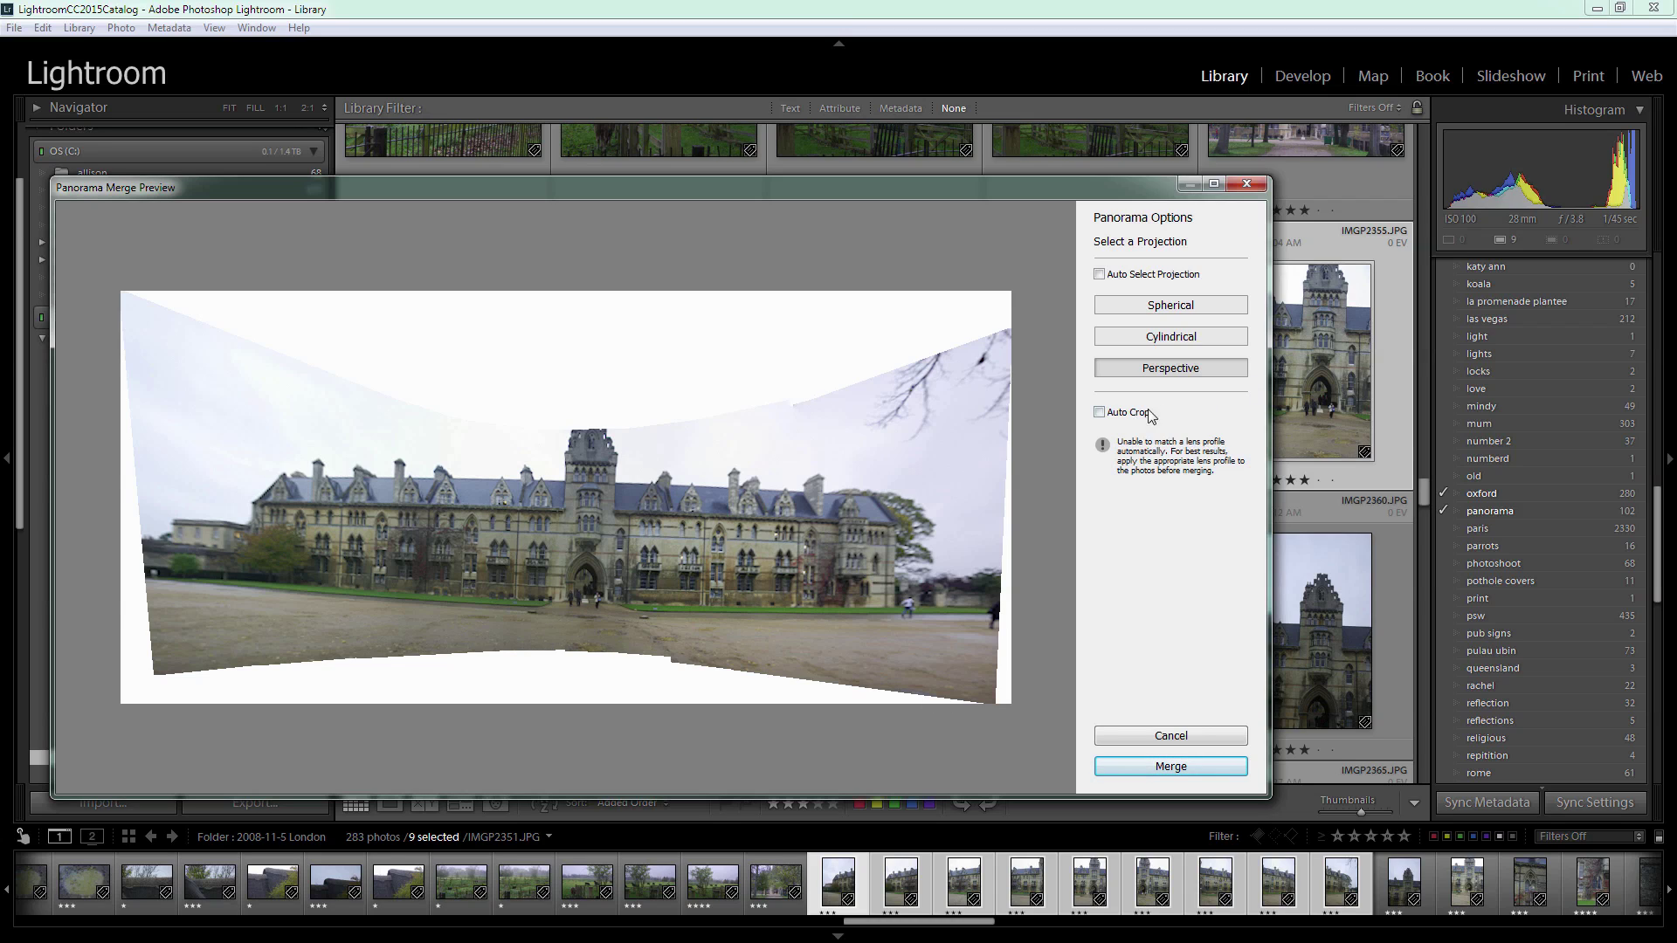
pyautogui.click(1100, 413)
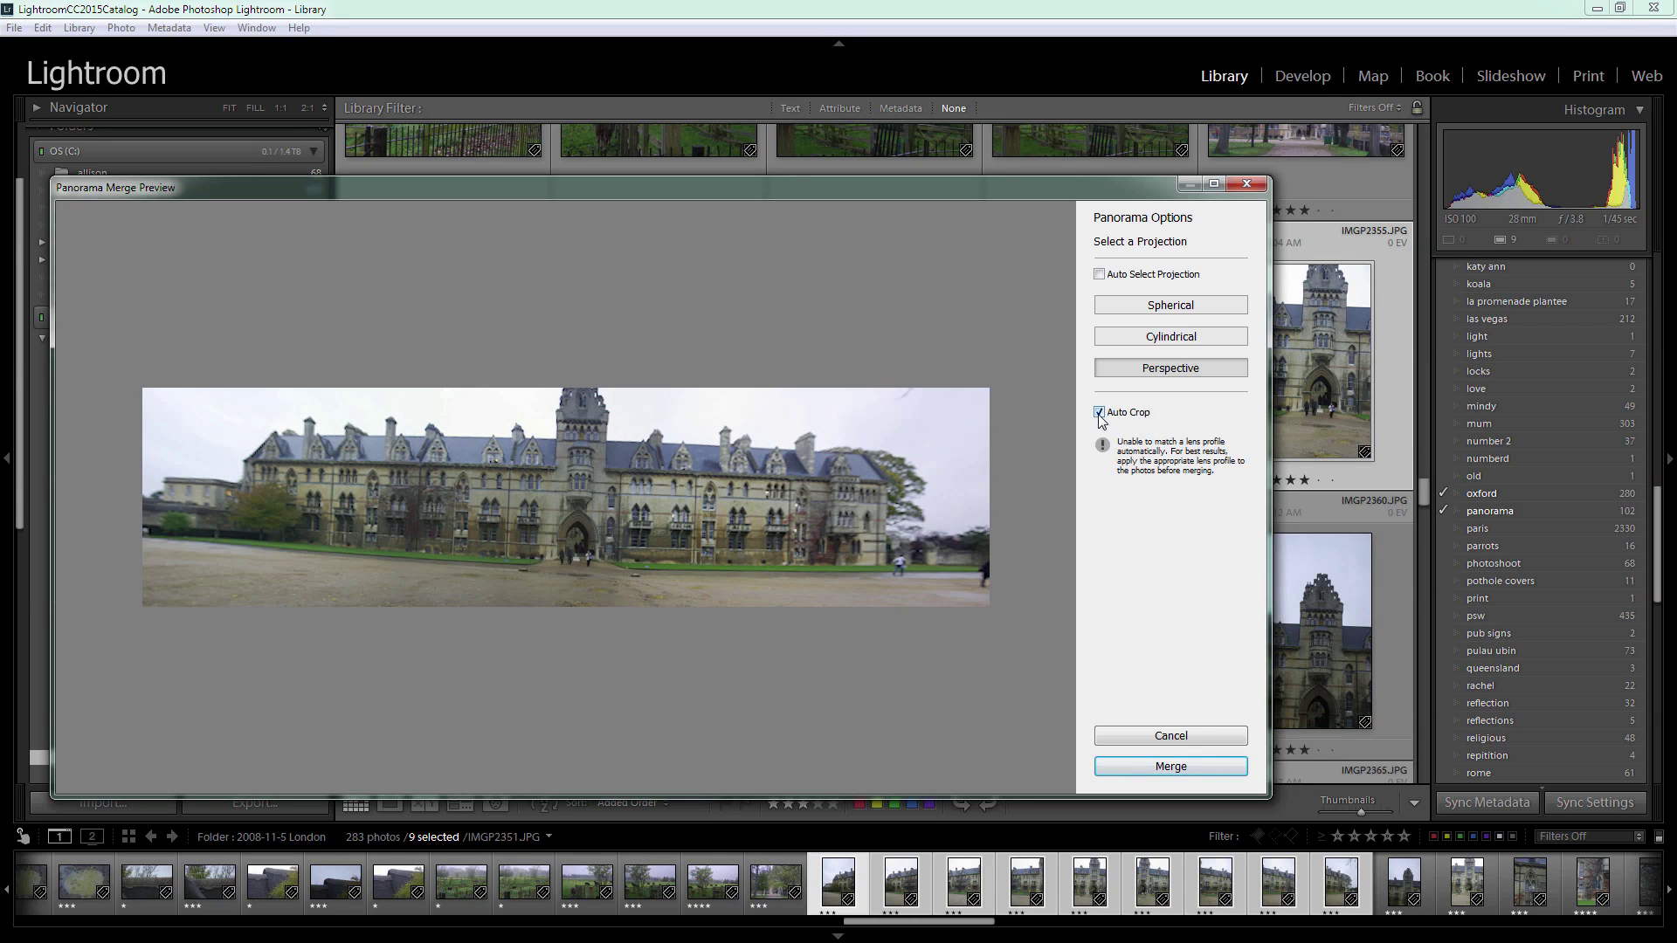
pyautogui.click(1100, 413)
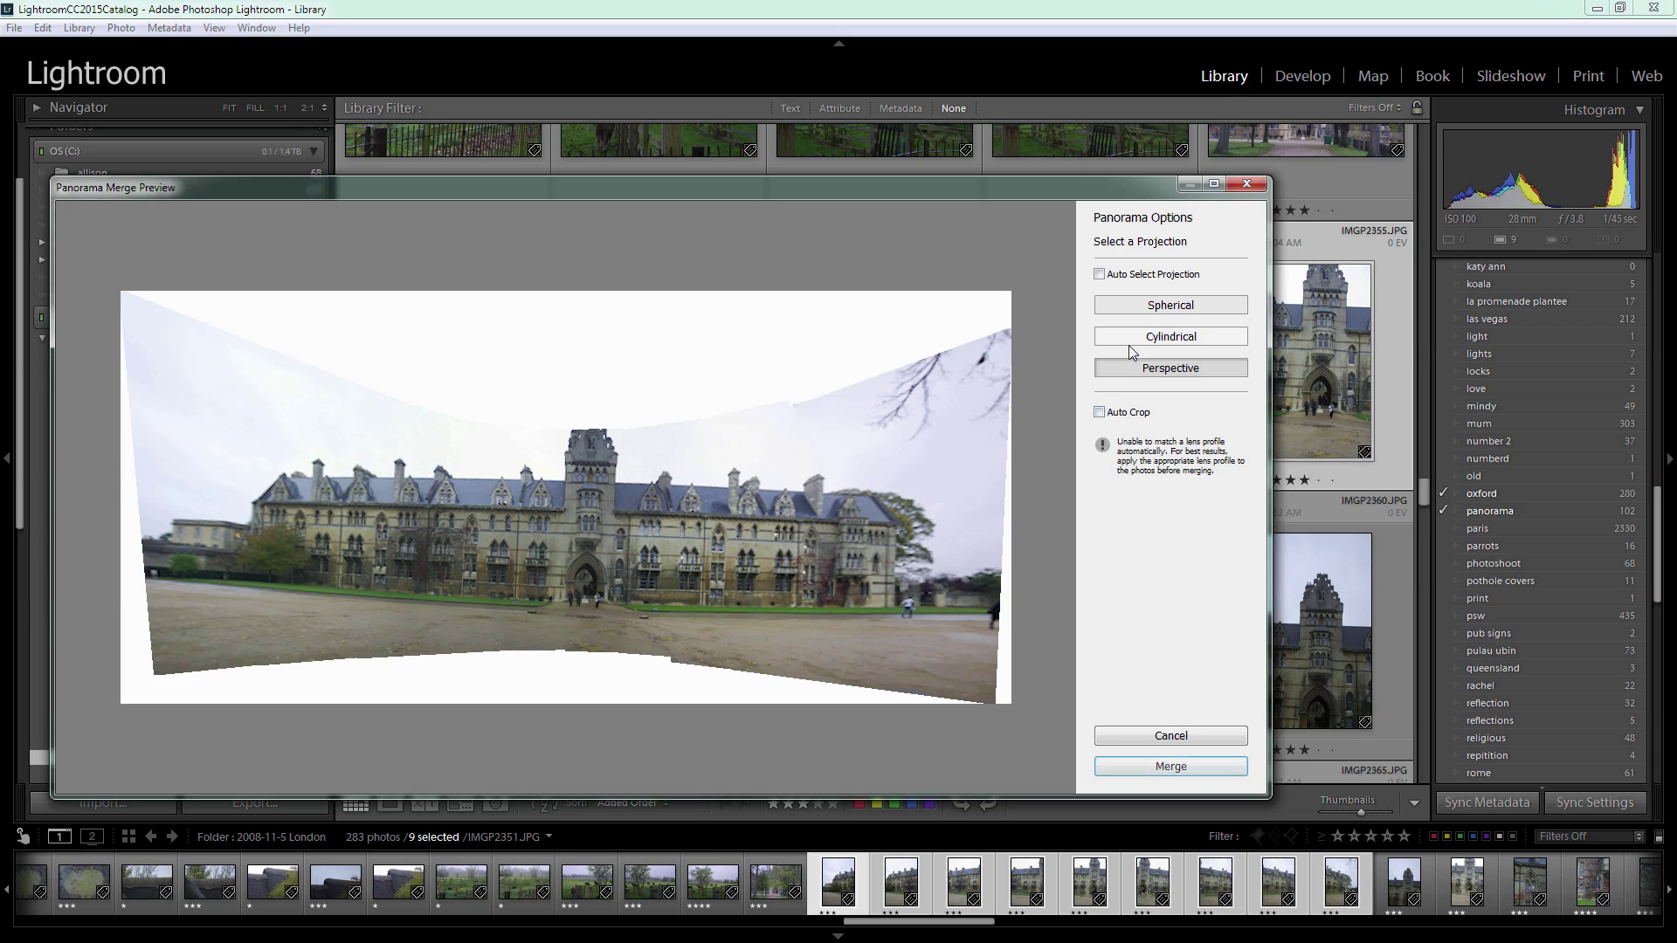
# Step: Compare Cylindrical and Spherical projections, settling on Cylindrical with Auto Crop enabled
pyautogui.click(1136, 340)
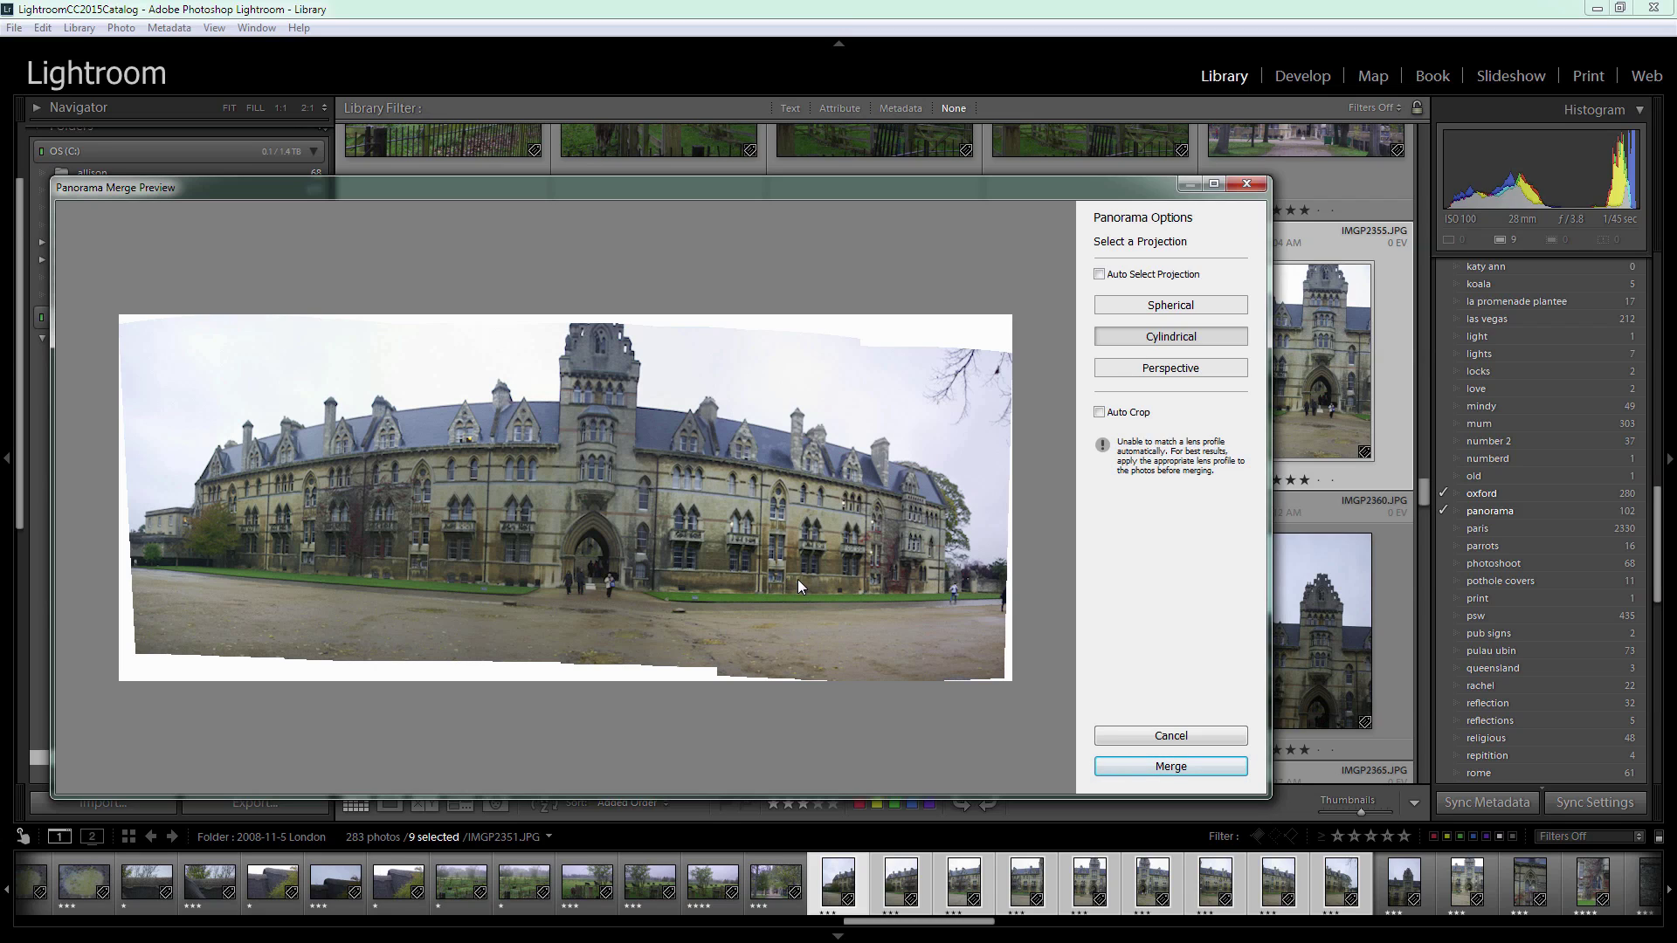
pyautogui.click(1168, 307)
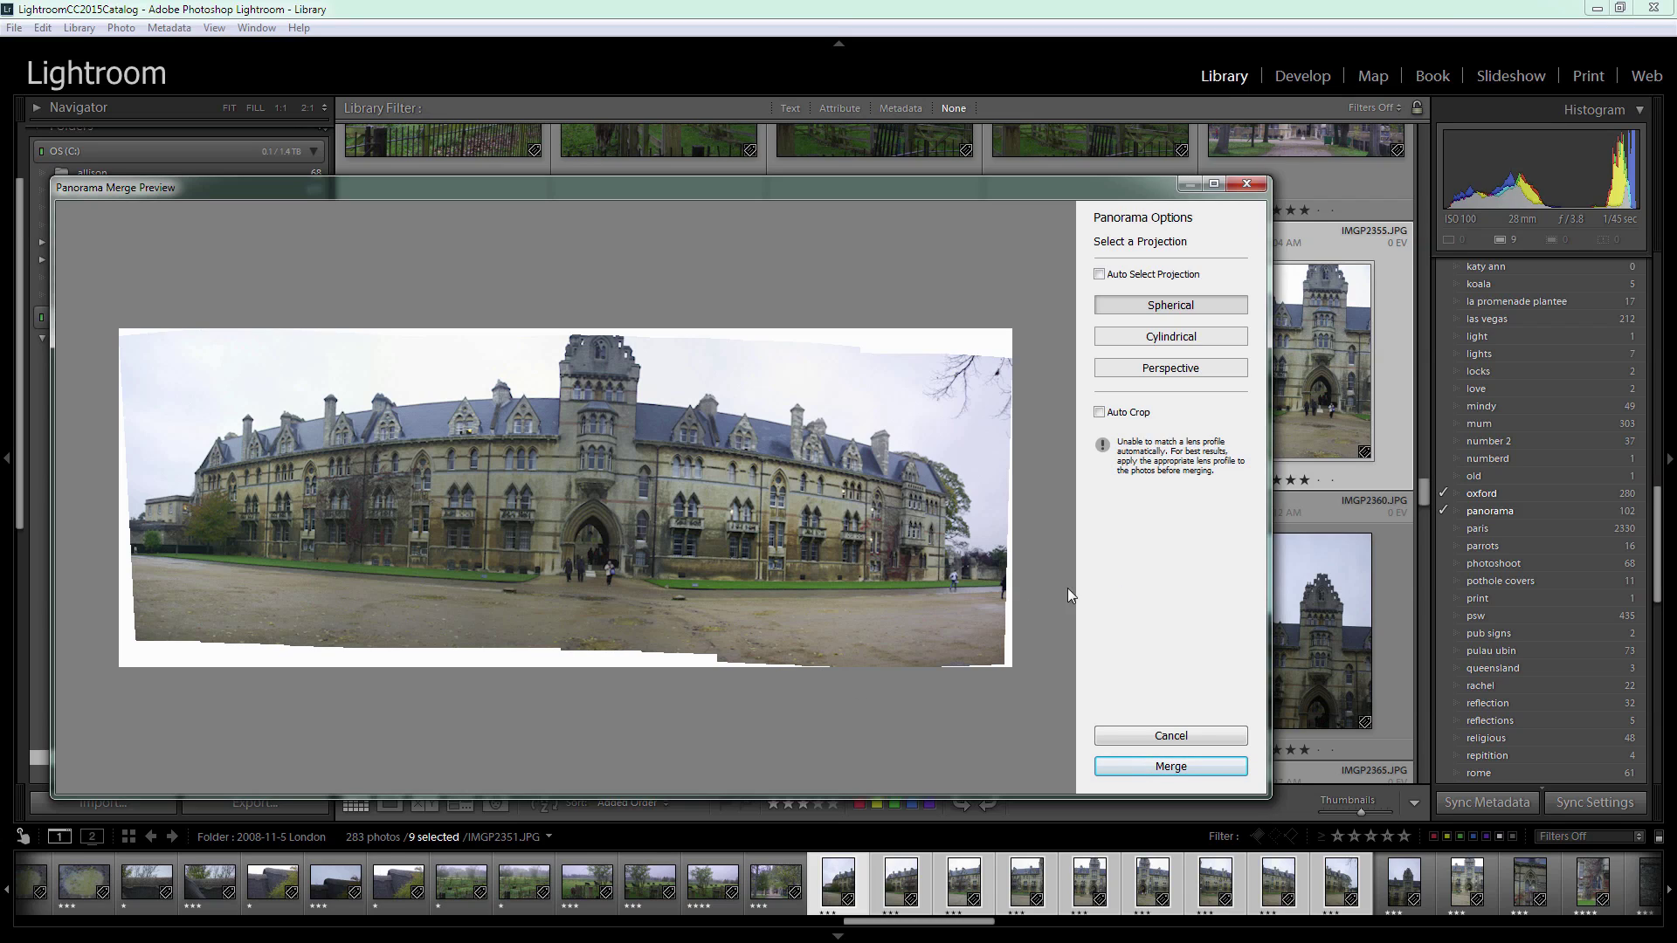
pyautogui.click(1174, 340)
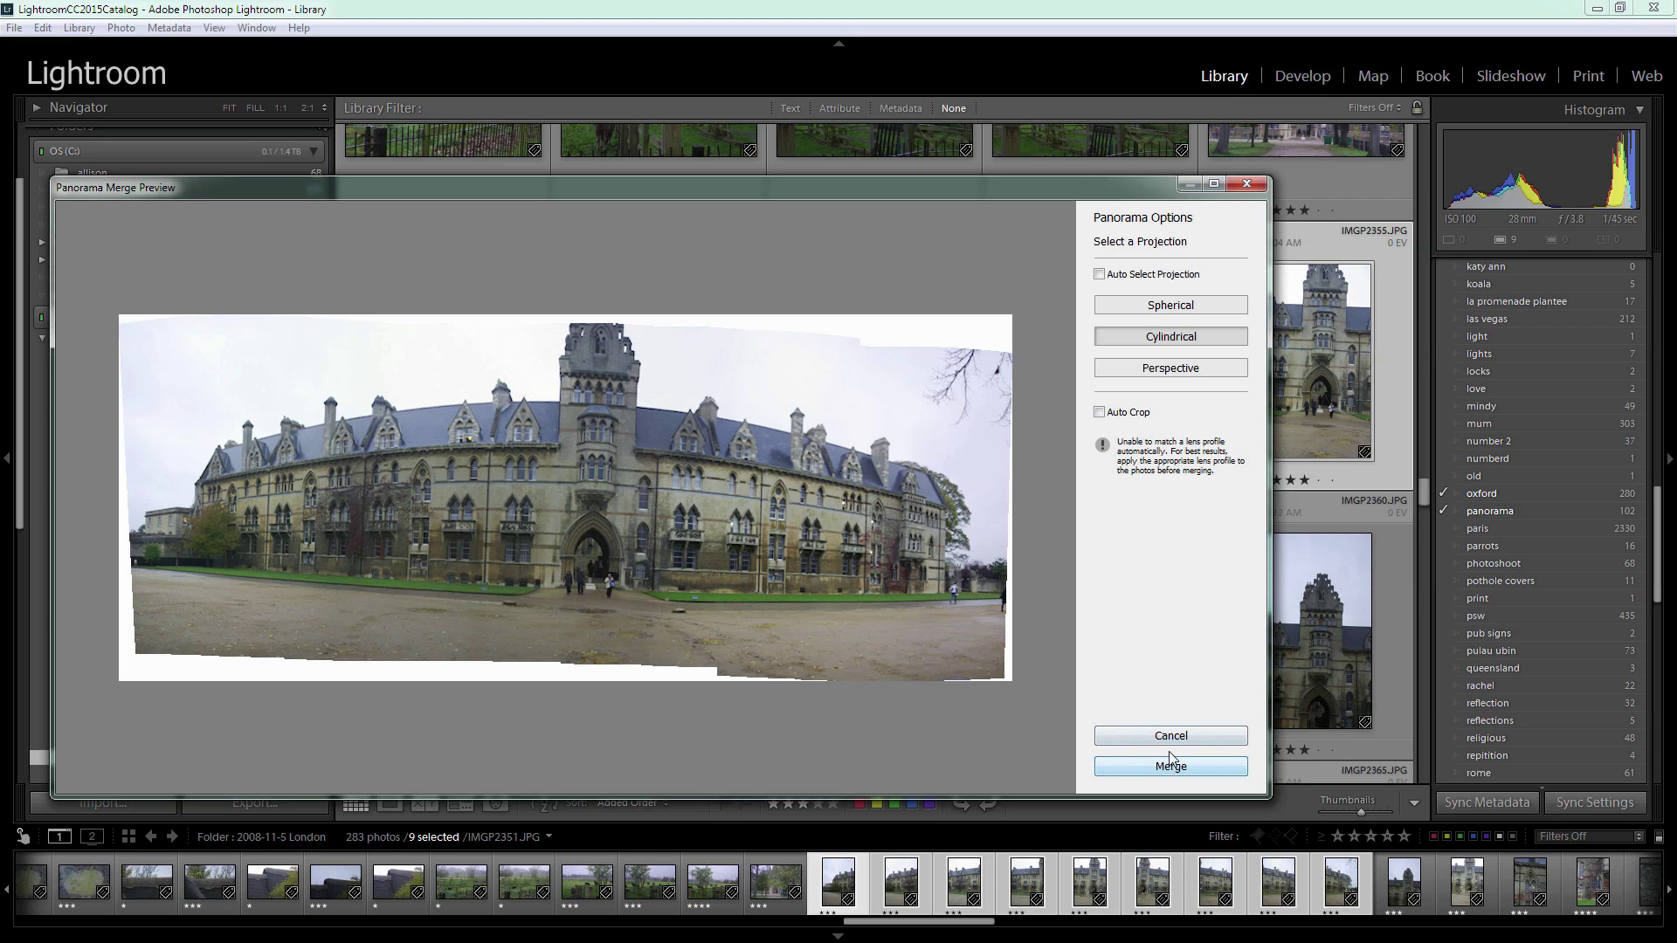
pyautogui.click(1100, 412)
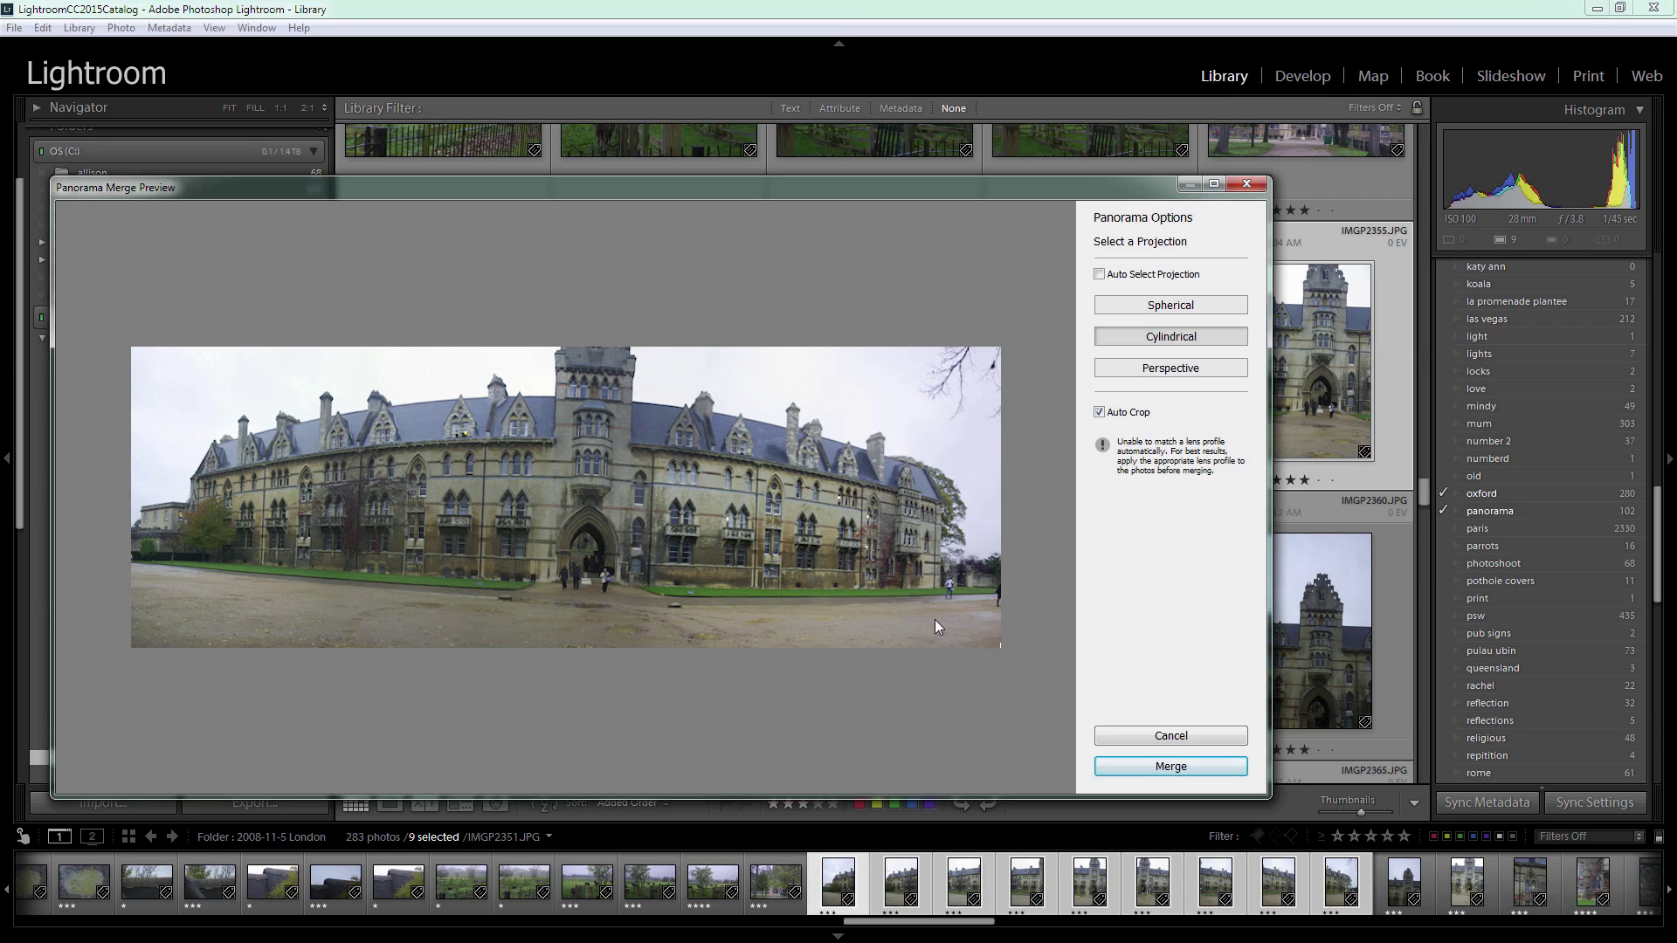
pyautogui.click(1099, 413)
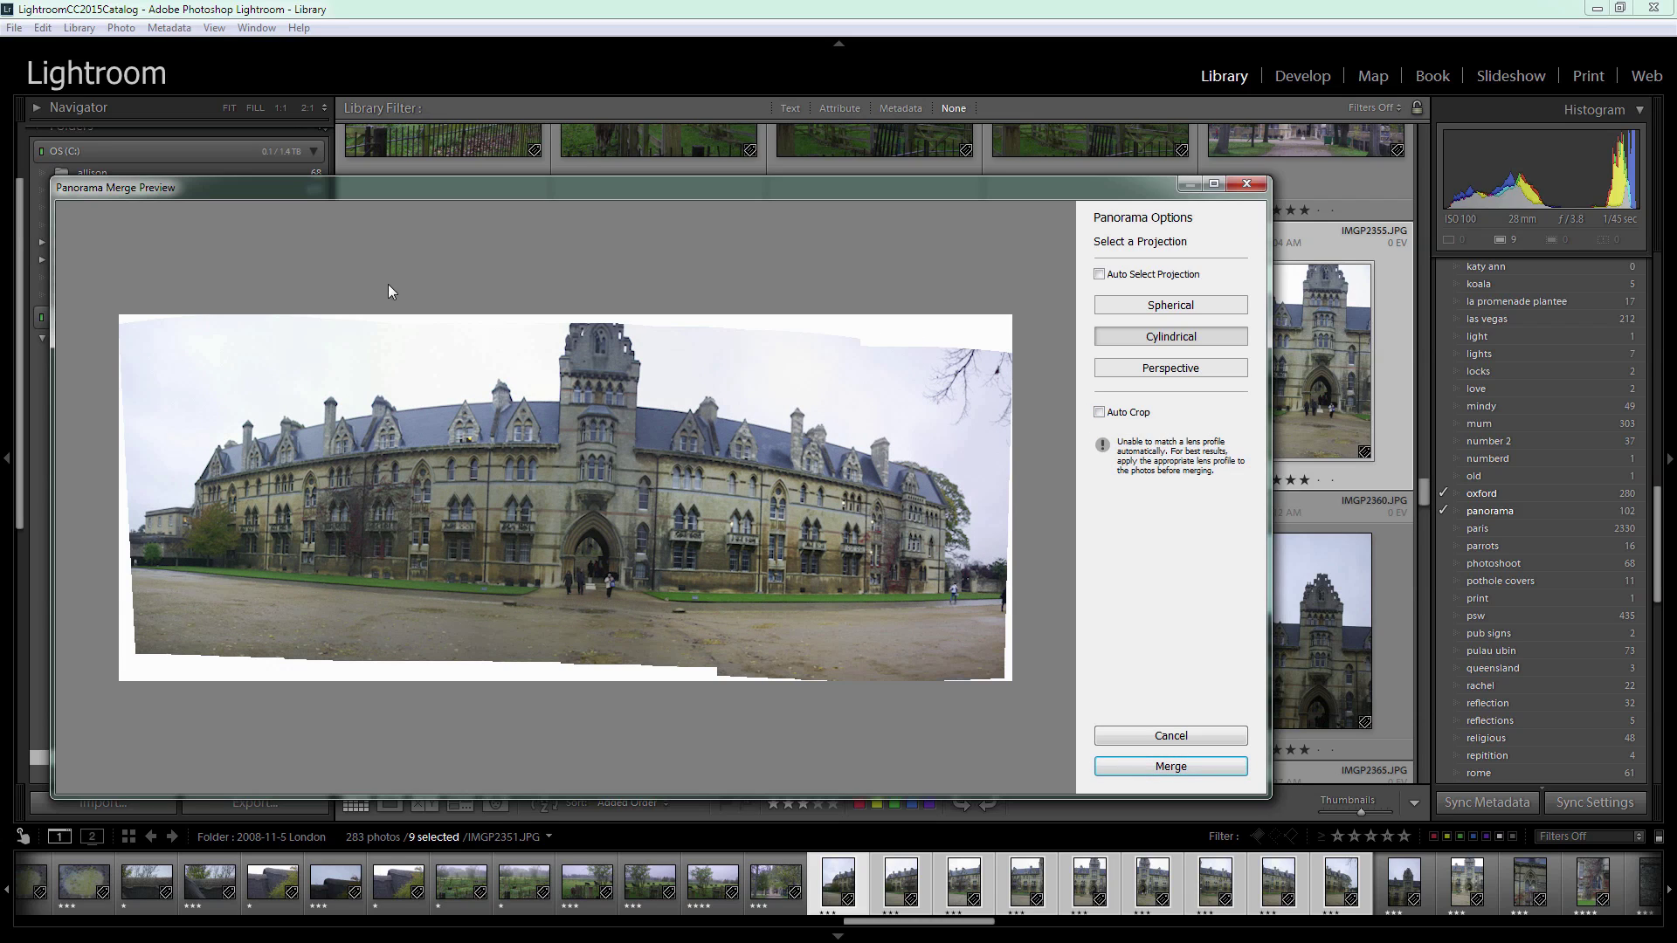
pyautogui.click(1099, 412)
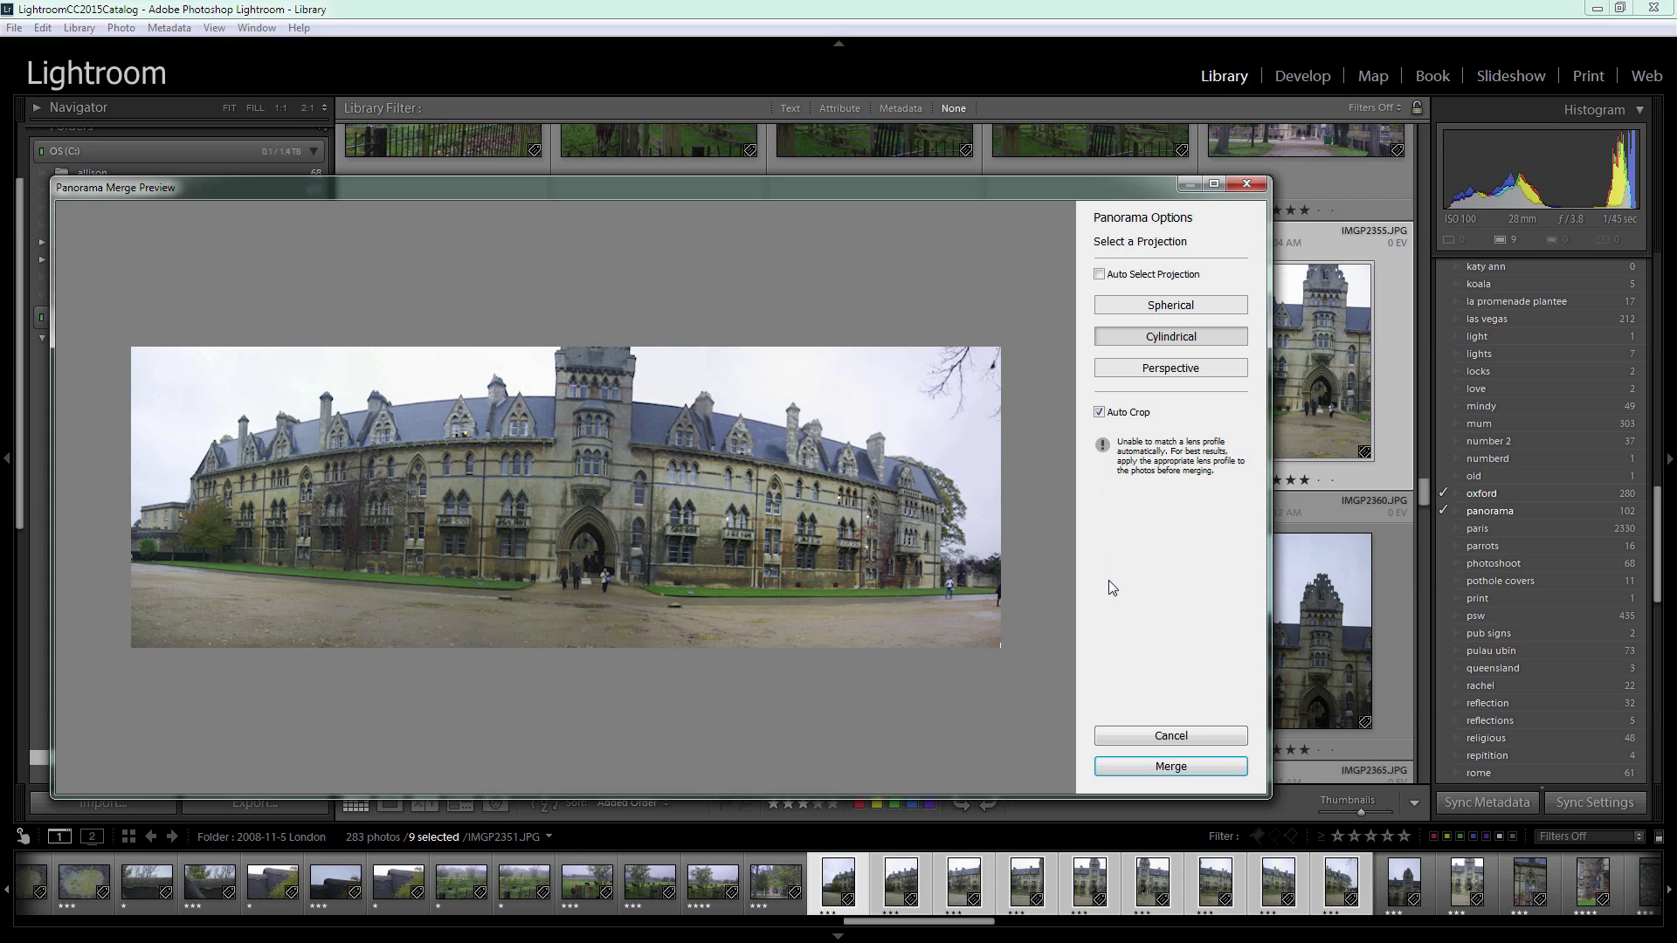
# Step: Create the merged panorama, sort the grid by capture time and select IMGP2351-Pano.dng
pyautogui.click(1161, 767)
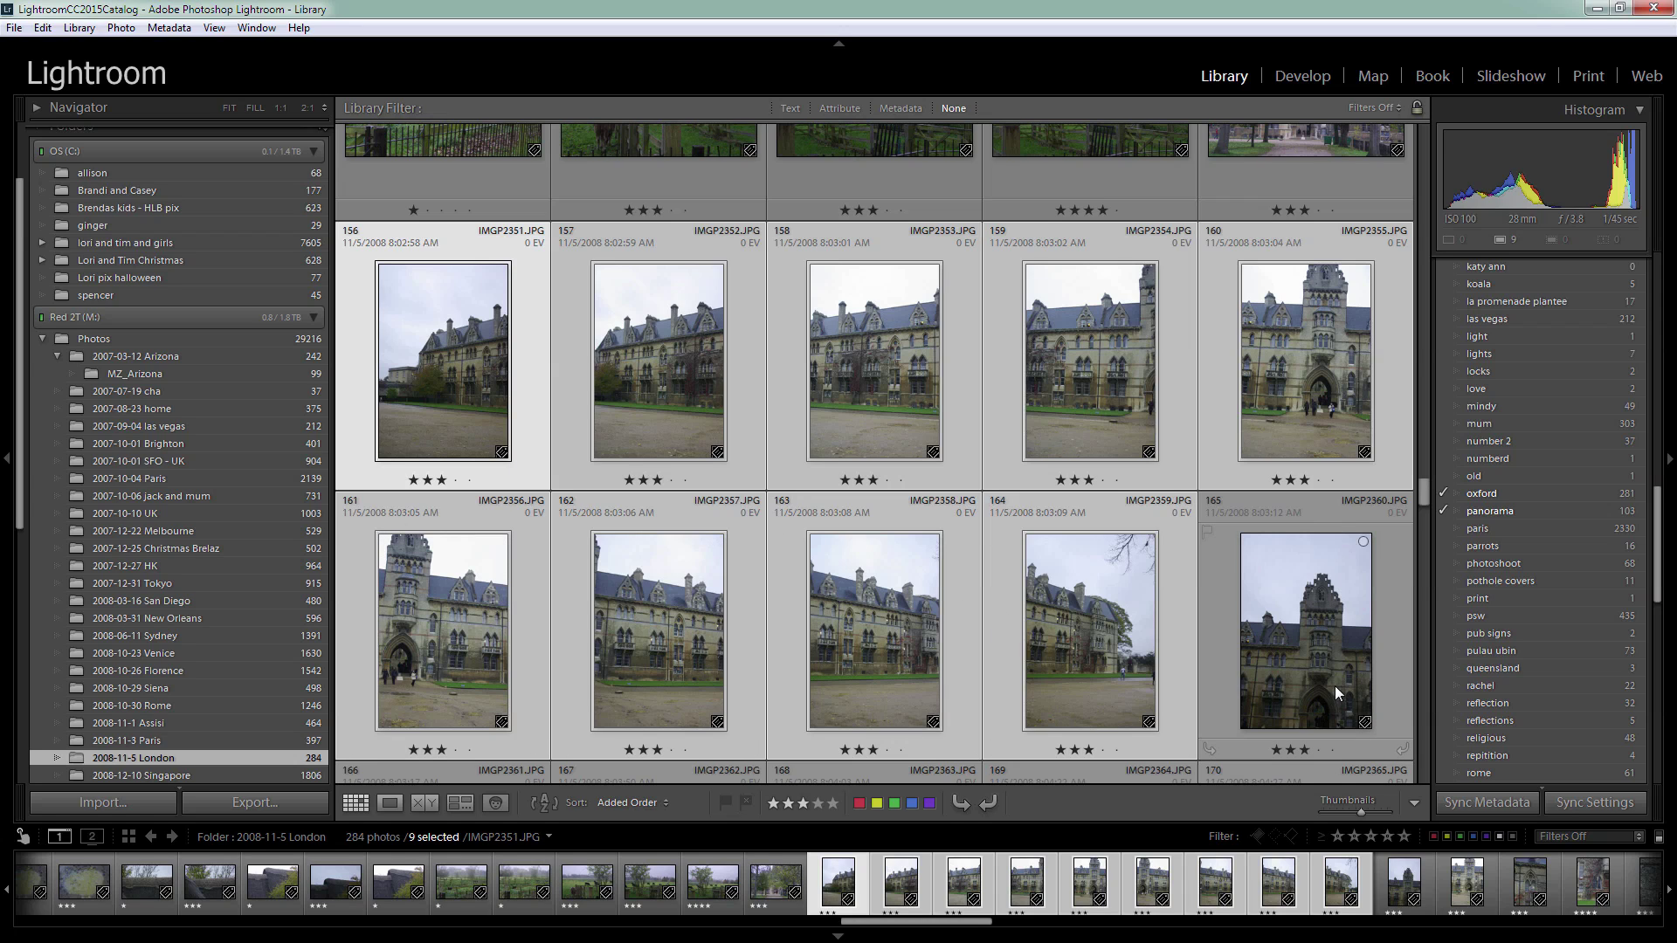
pyautogui.scroll(-2, 1338, 659)
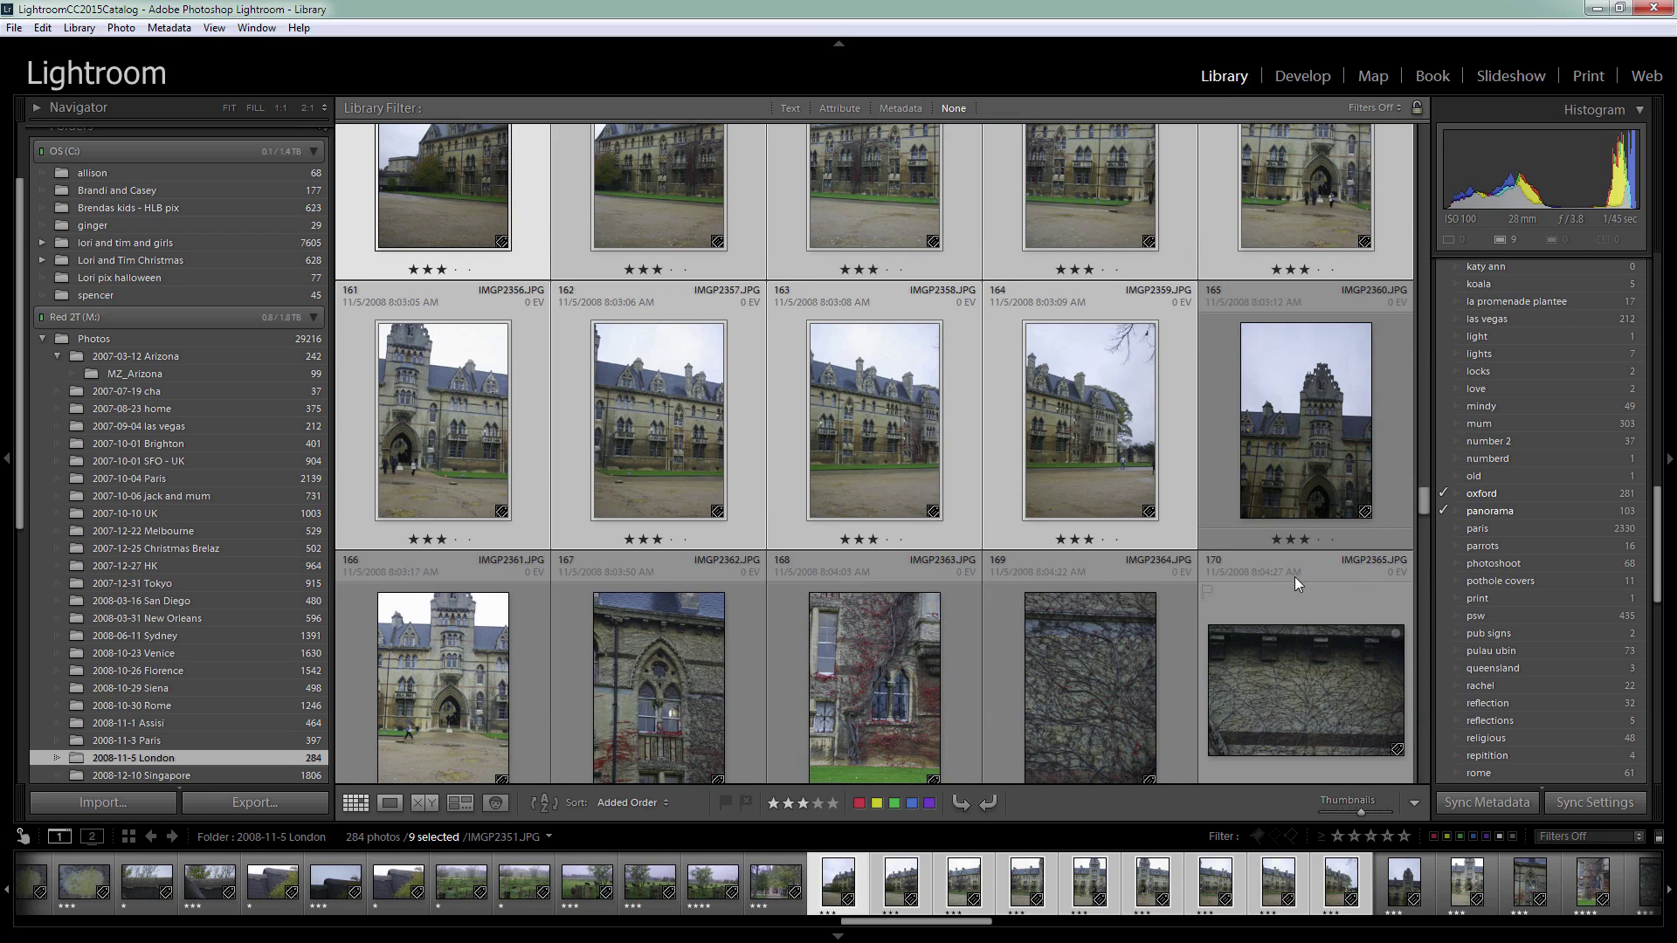
pyautogui.click(615, 802)
pyautogui.click(617, 531)
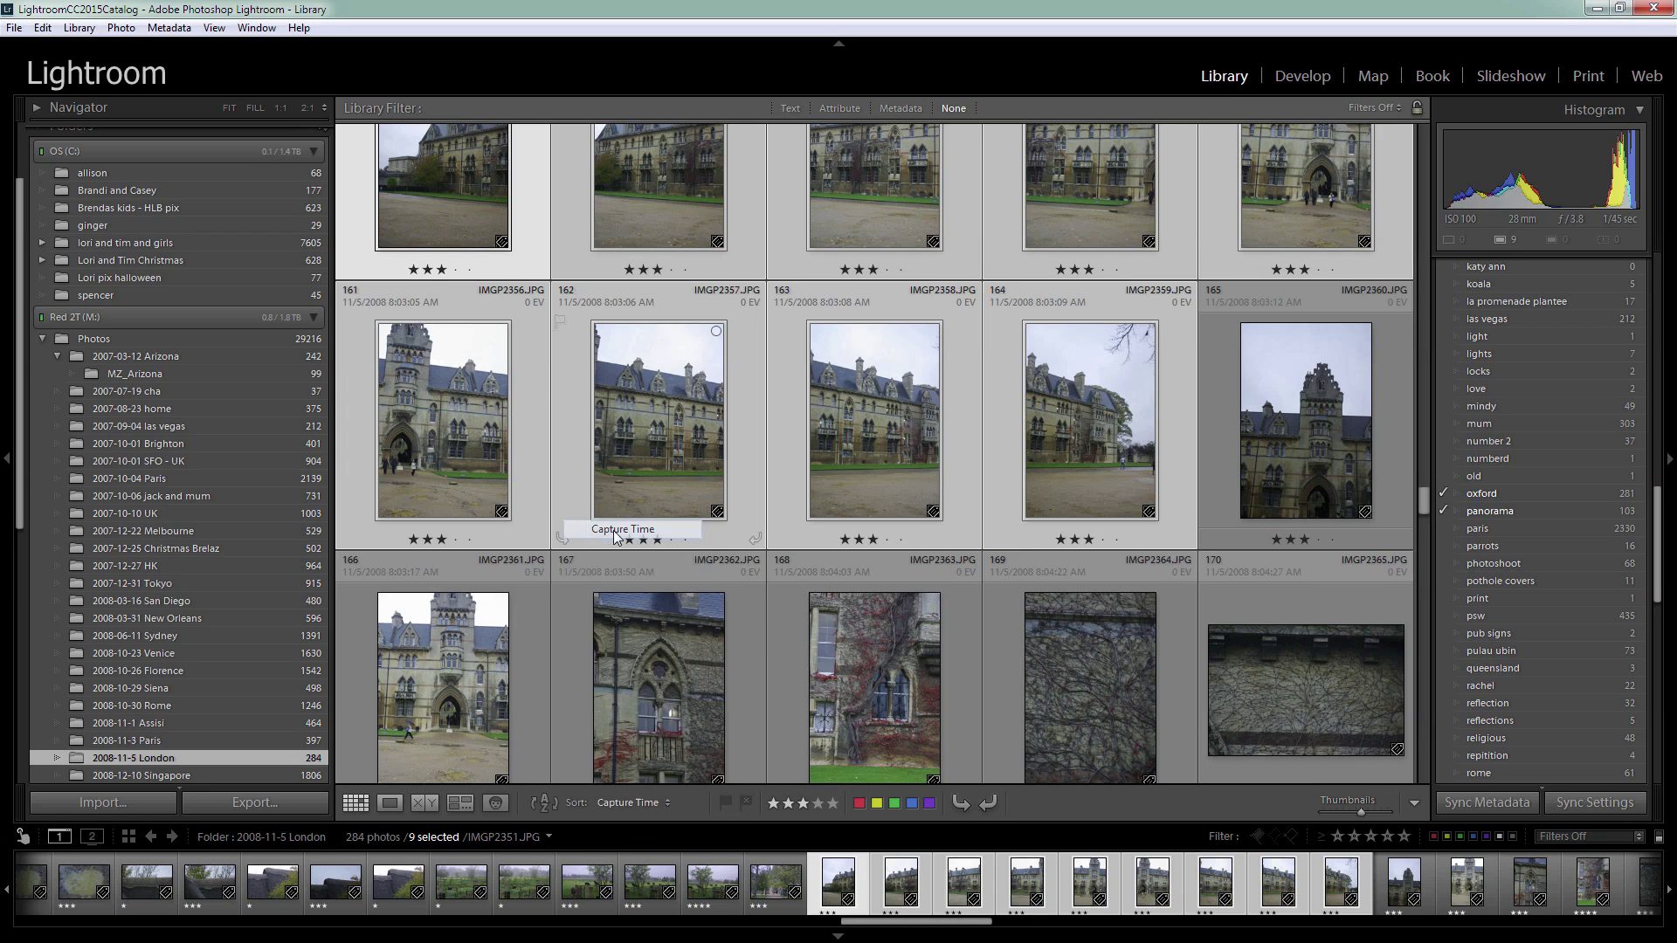
pyautogui.scroll(-2, 1038, 686)
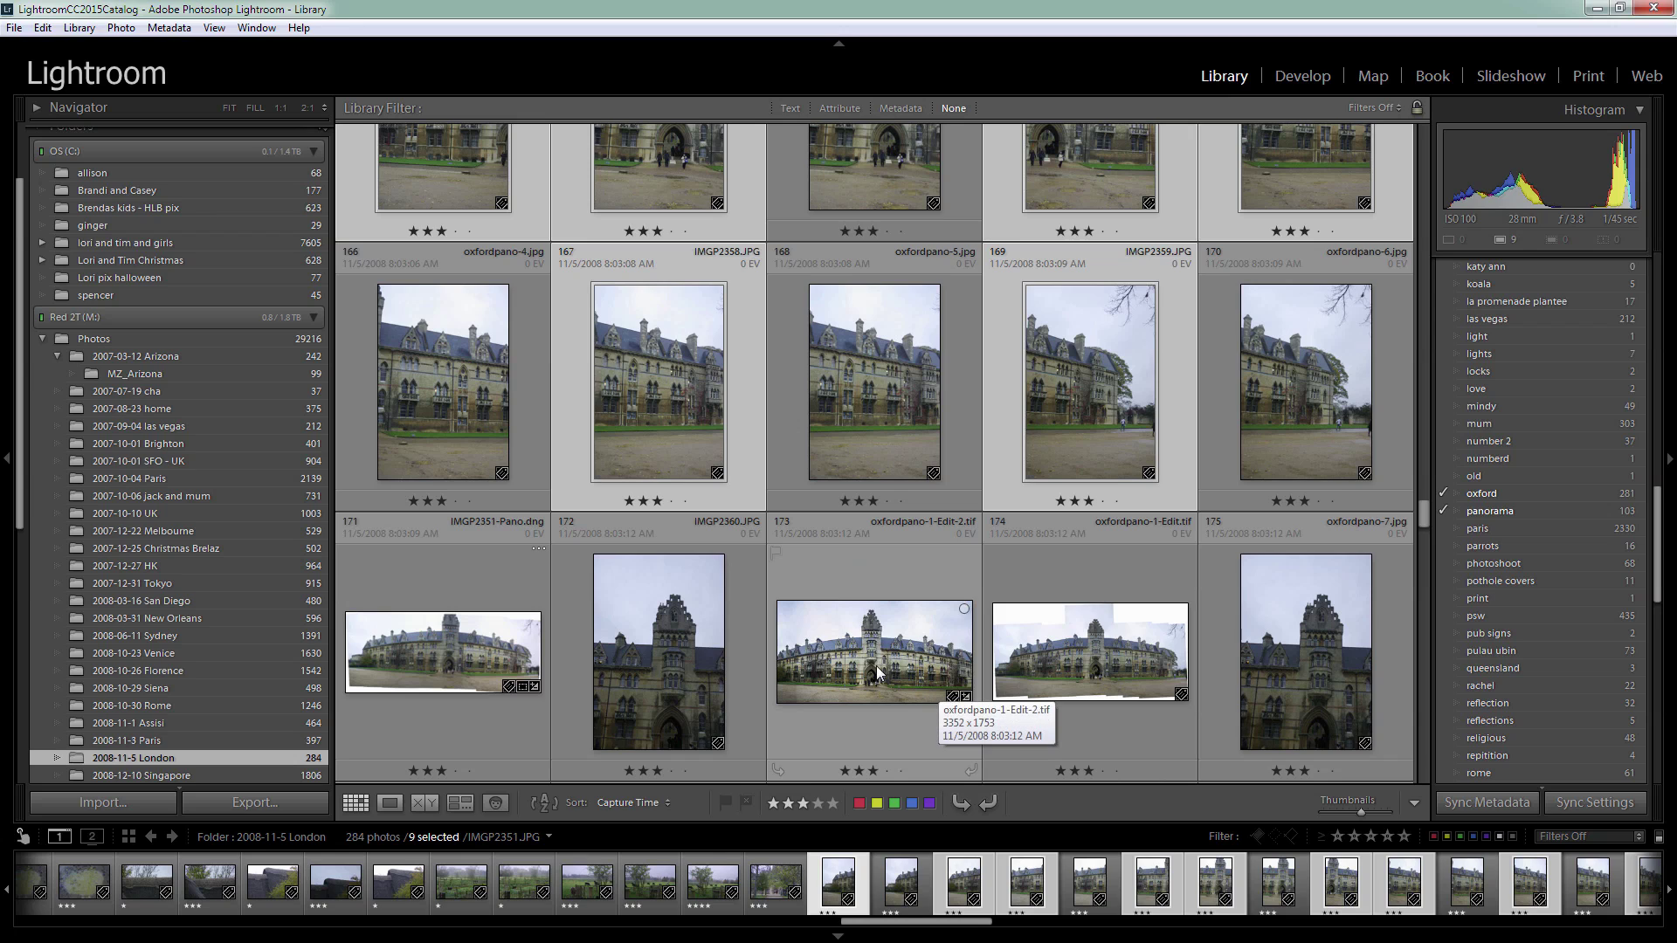
pyautogui.scroll(-2, 664, 559)
pyautogui.click(444, 441)
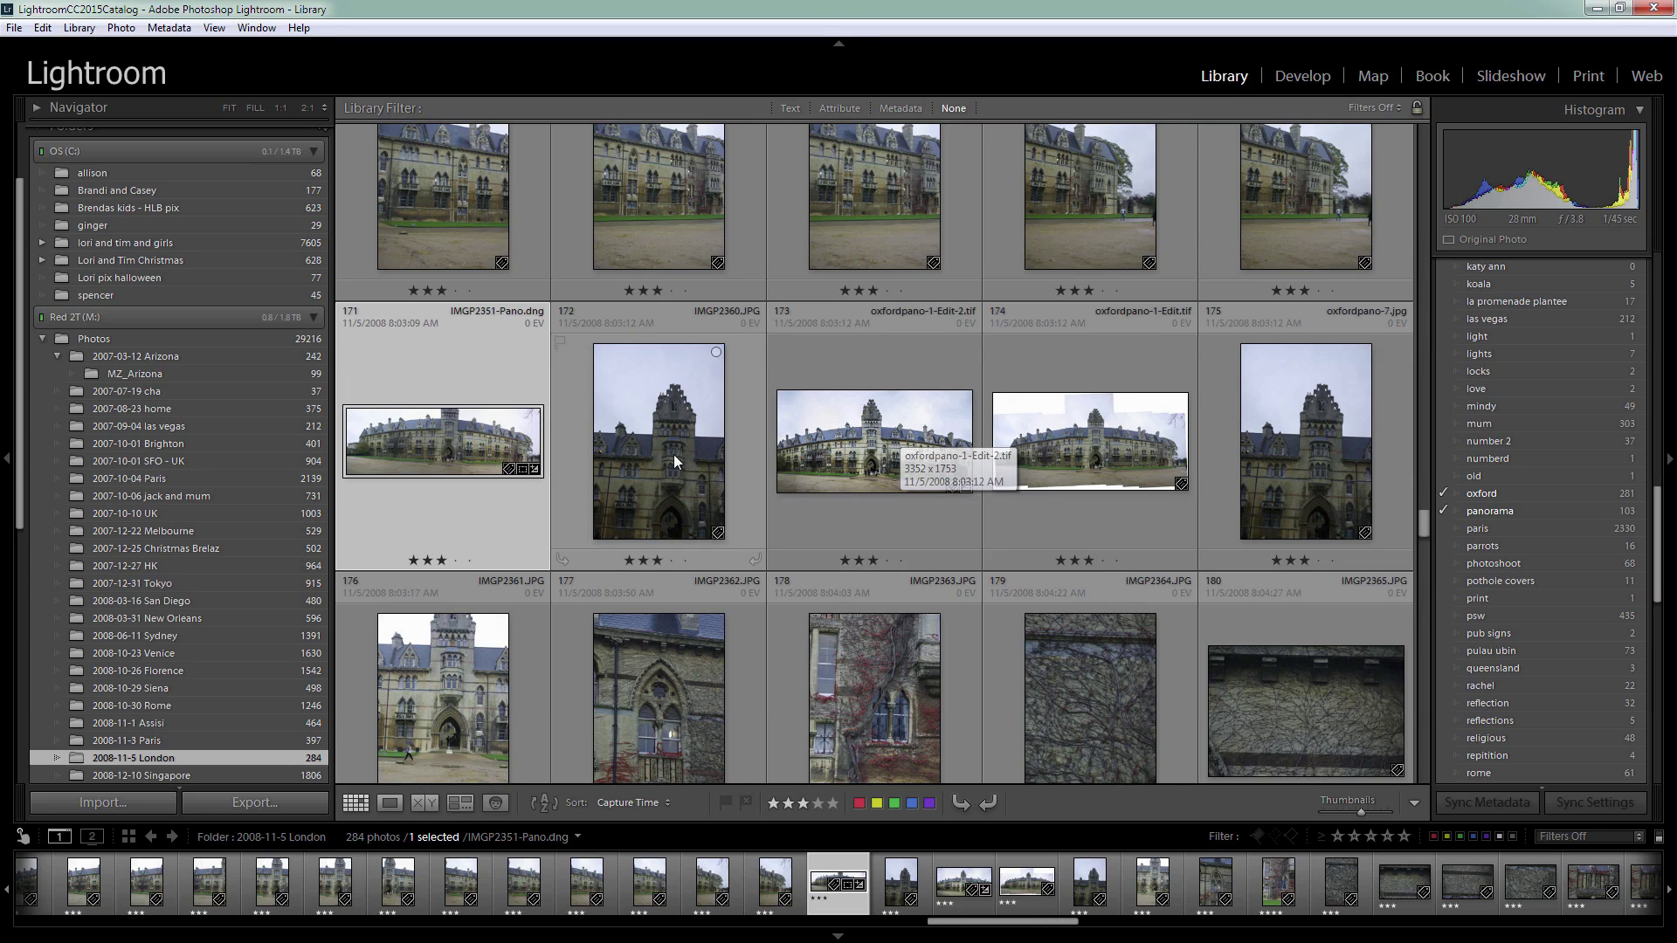
# Step: Open IMGP2351-Pano.dng in Develop and straighten it to a −2.20 angle
pyautogui.doubleClick(449, 435)
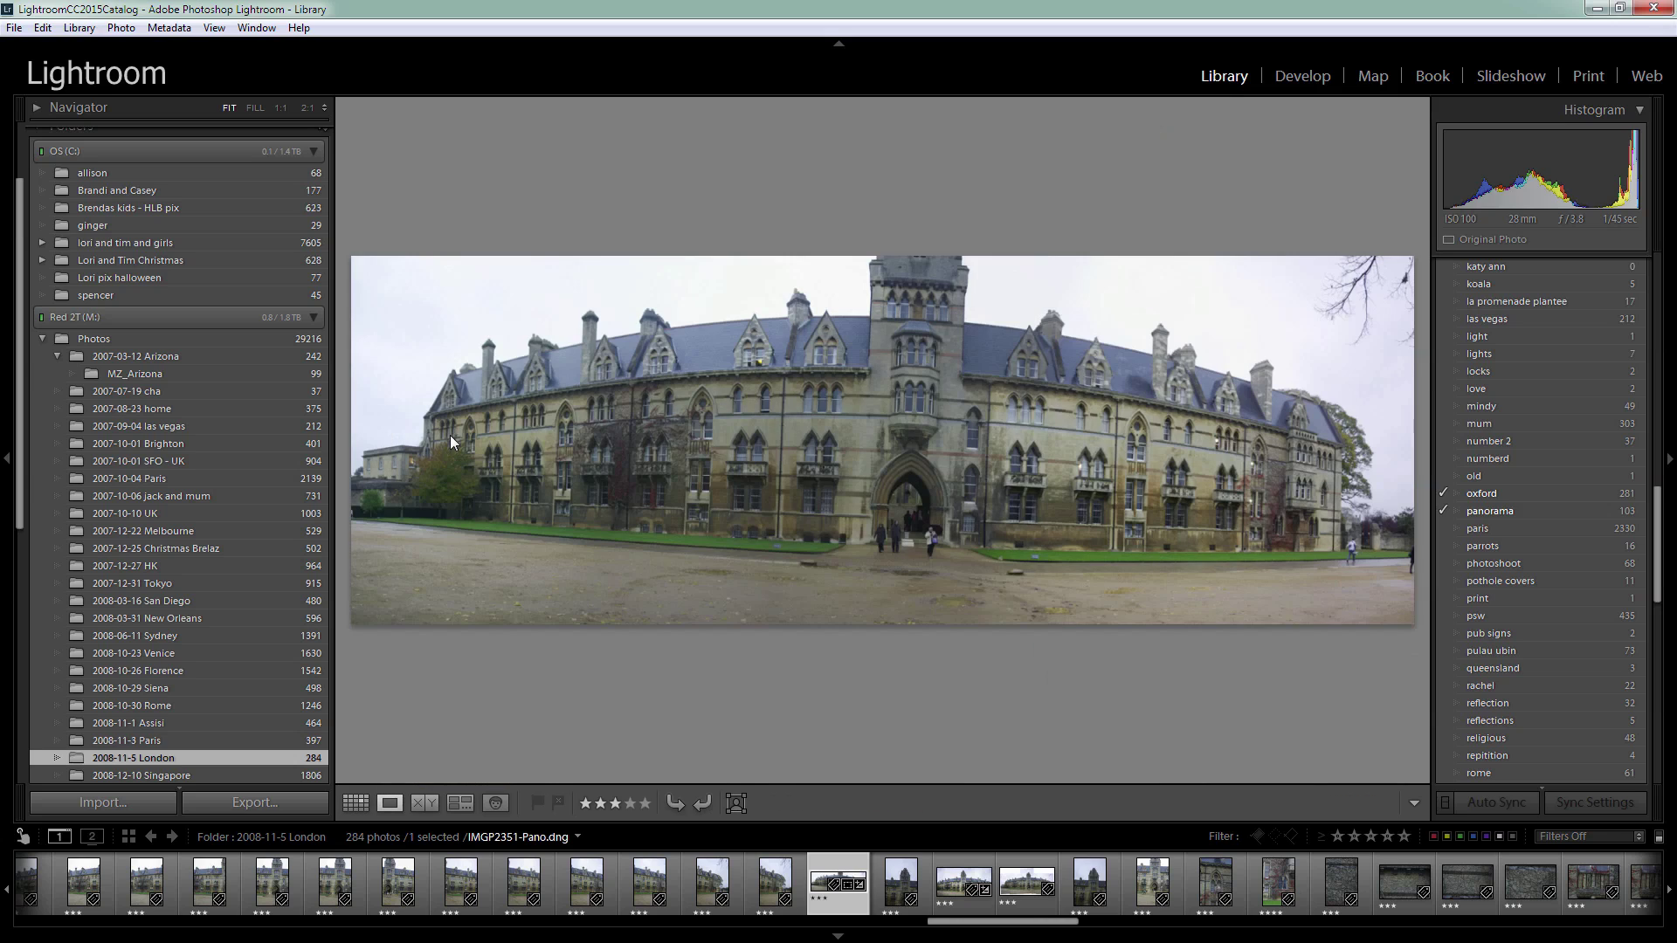
pyautogui.click(1305, 68)
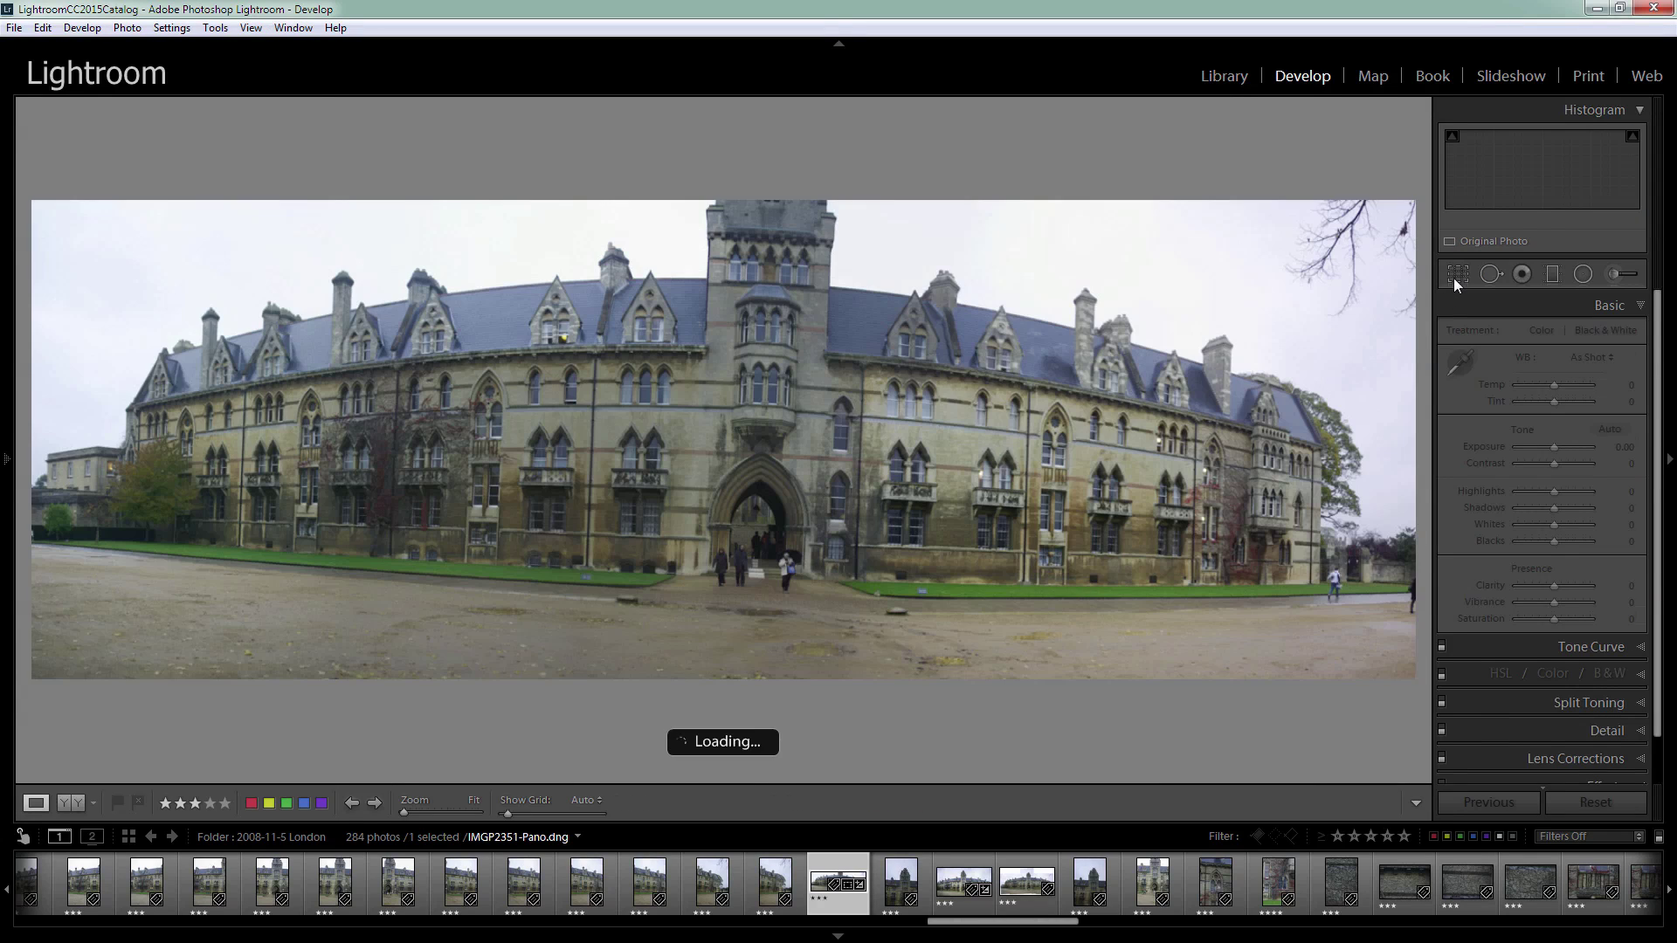
pyautogui.click(1457, 276)
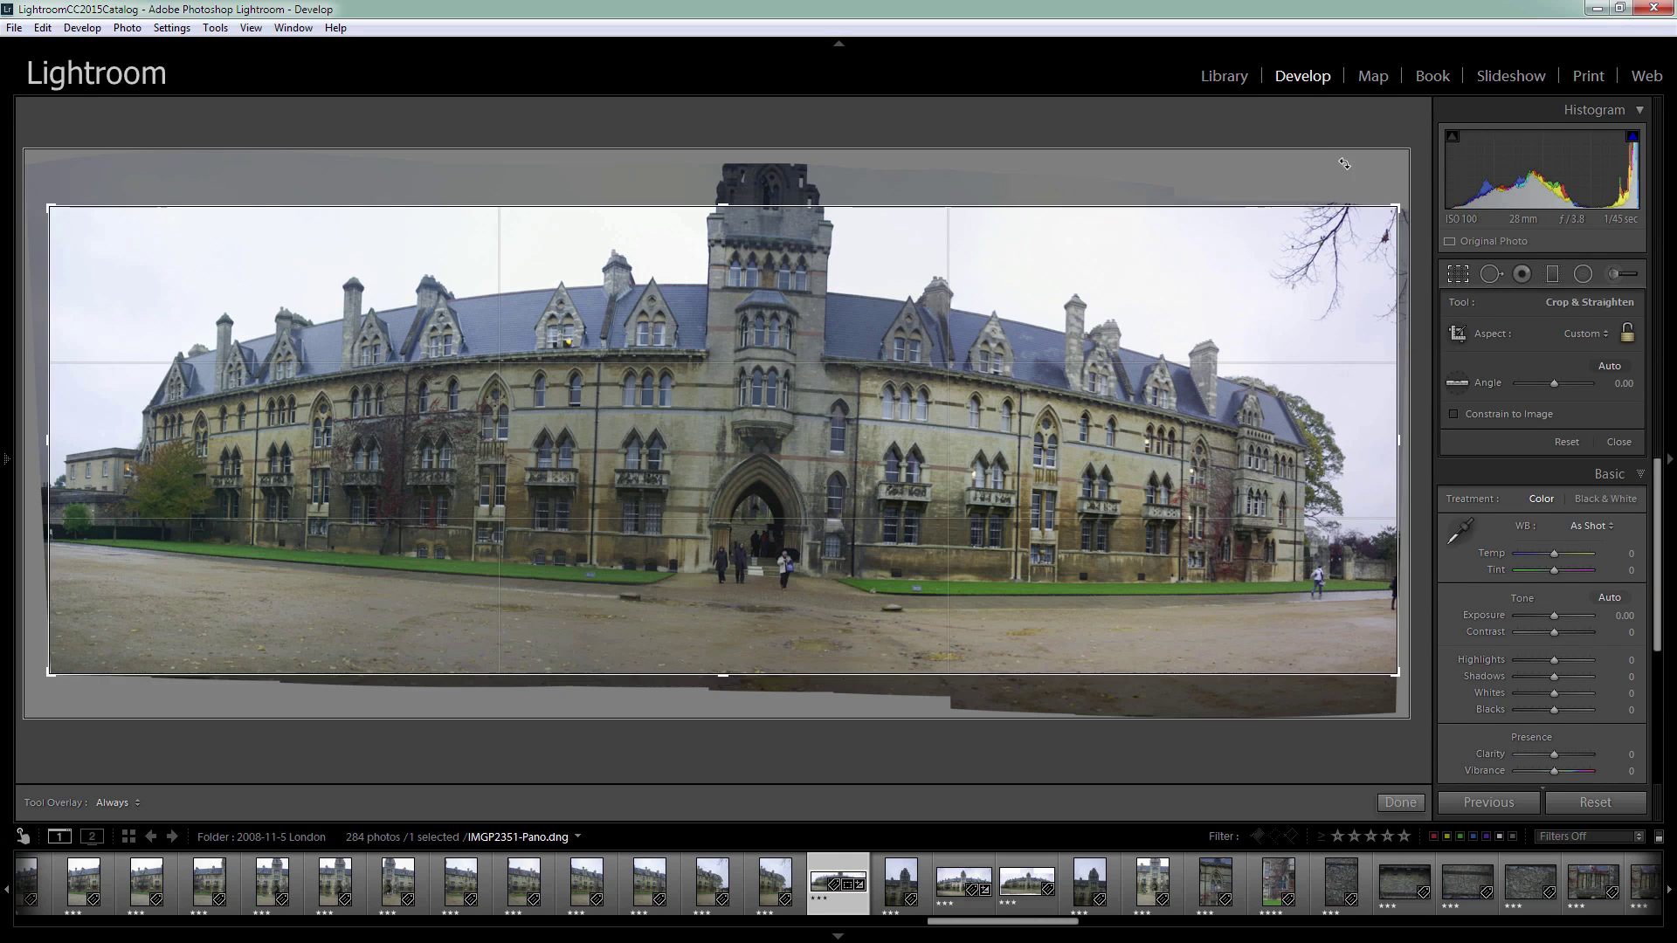
pyautogui.moveTo(1392, 163); pyautogui.dragTo(1384, 138)
# Step: Adjust all four crop edges to cut away the ragged grey borders and apply the crop
pyautogui.moveTo(51, 446); pyautogui.dragTo(58, 446)
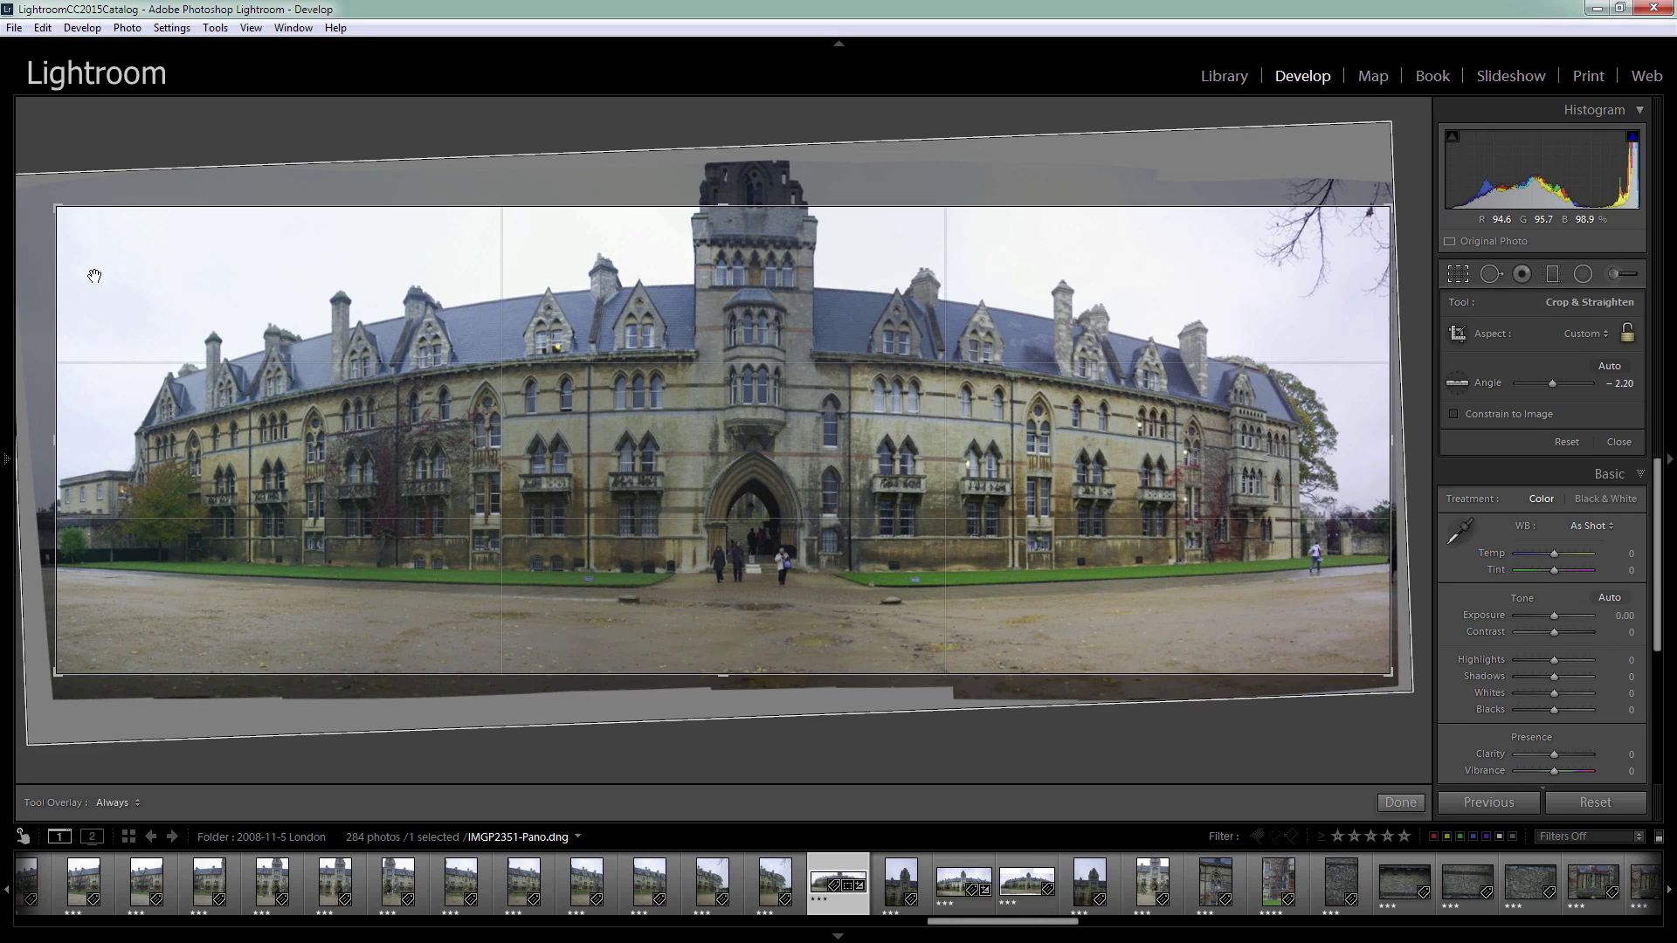
pyautogui.moveTo(1393, 442); pyautogui.dragTo(1365, 444)
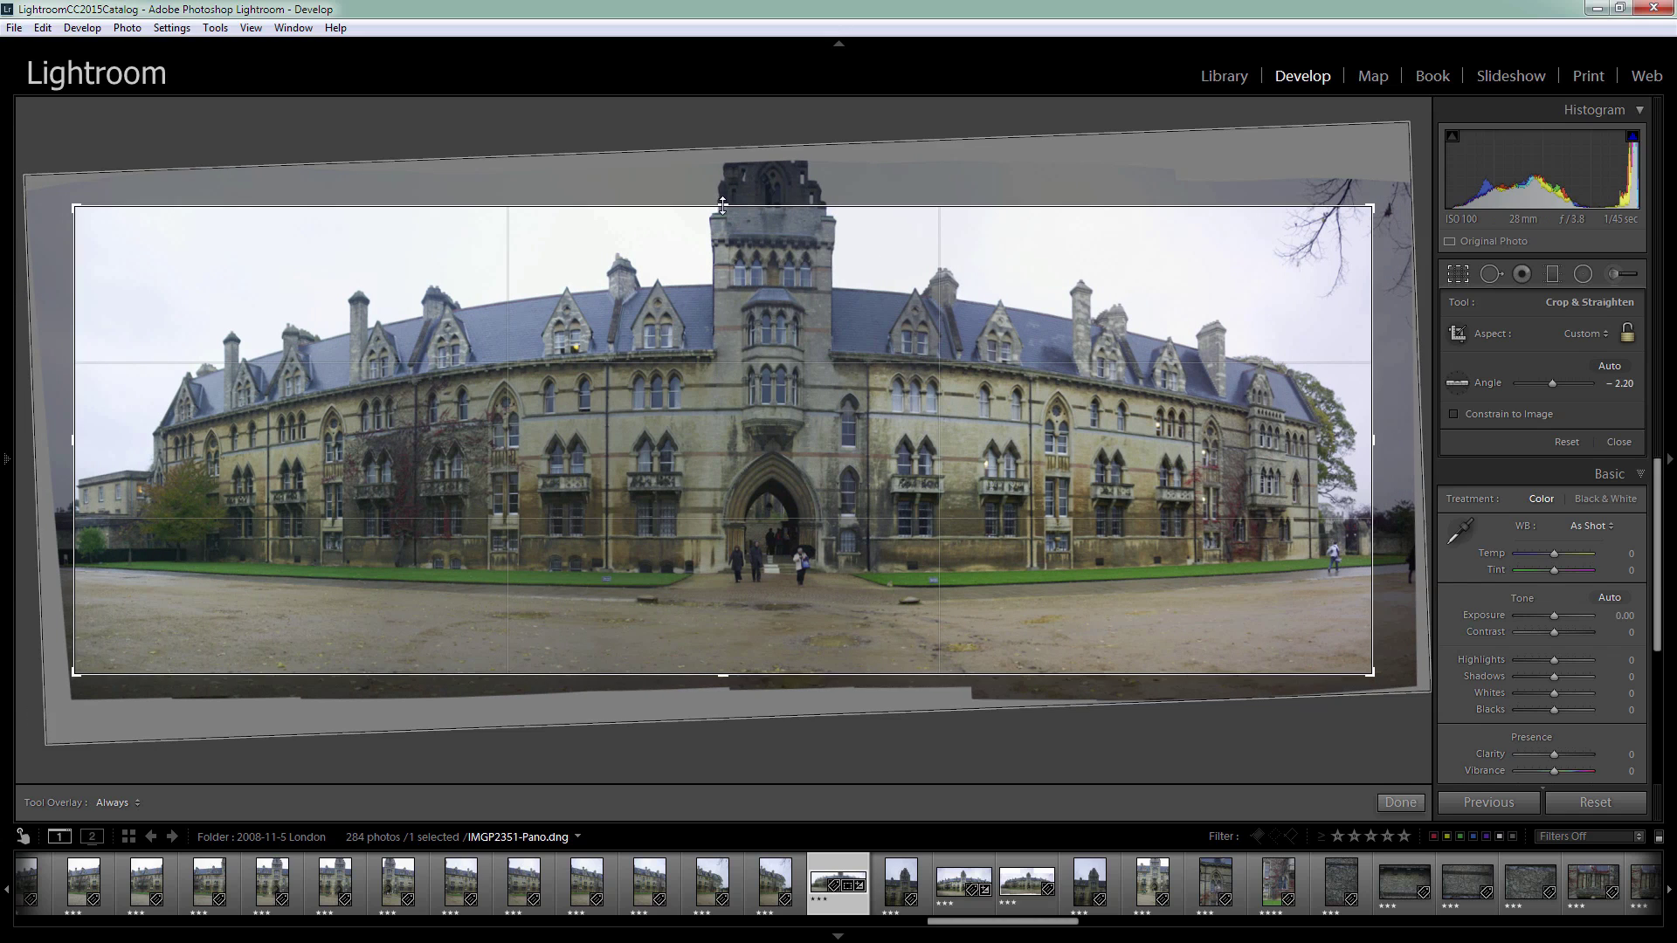
pyautogui.moveTo(715, 201); pyautogui.dragTo(714, 176)
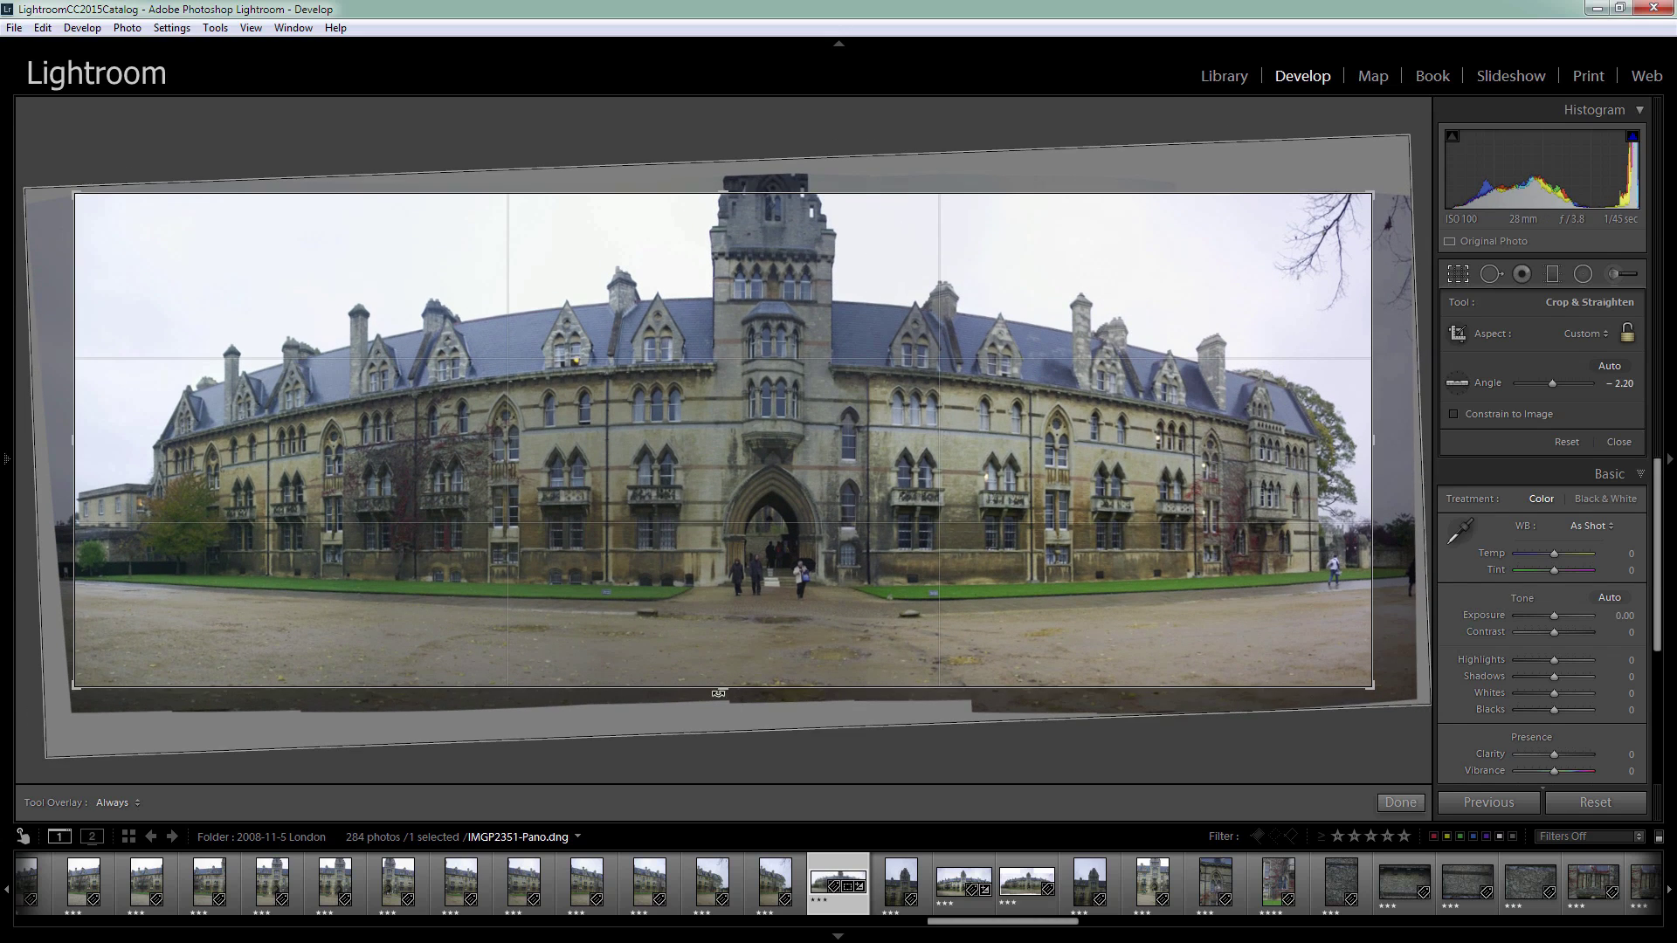
pyautogui.moveTo(722, 691); pyautogui.dragTo(722, 699)
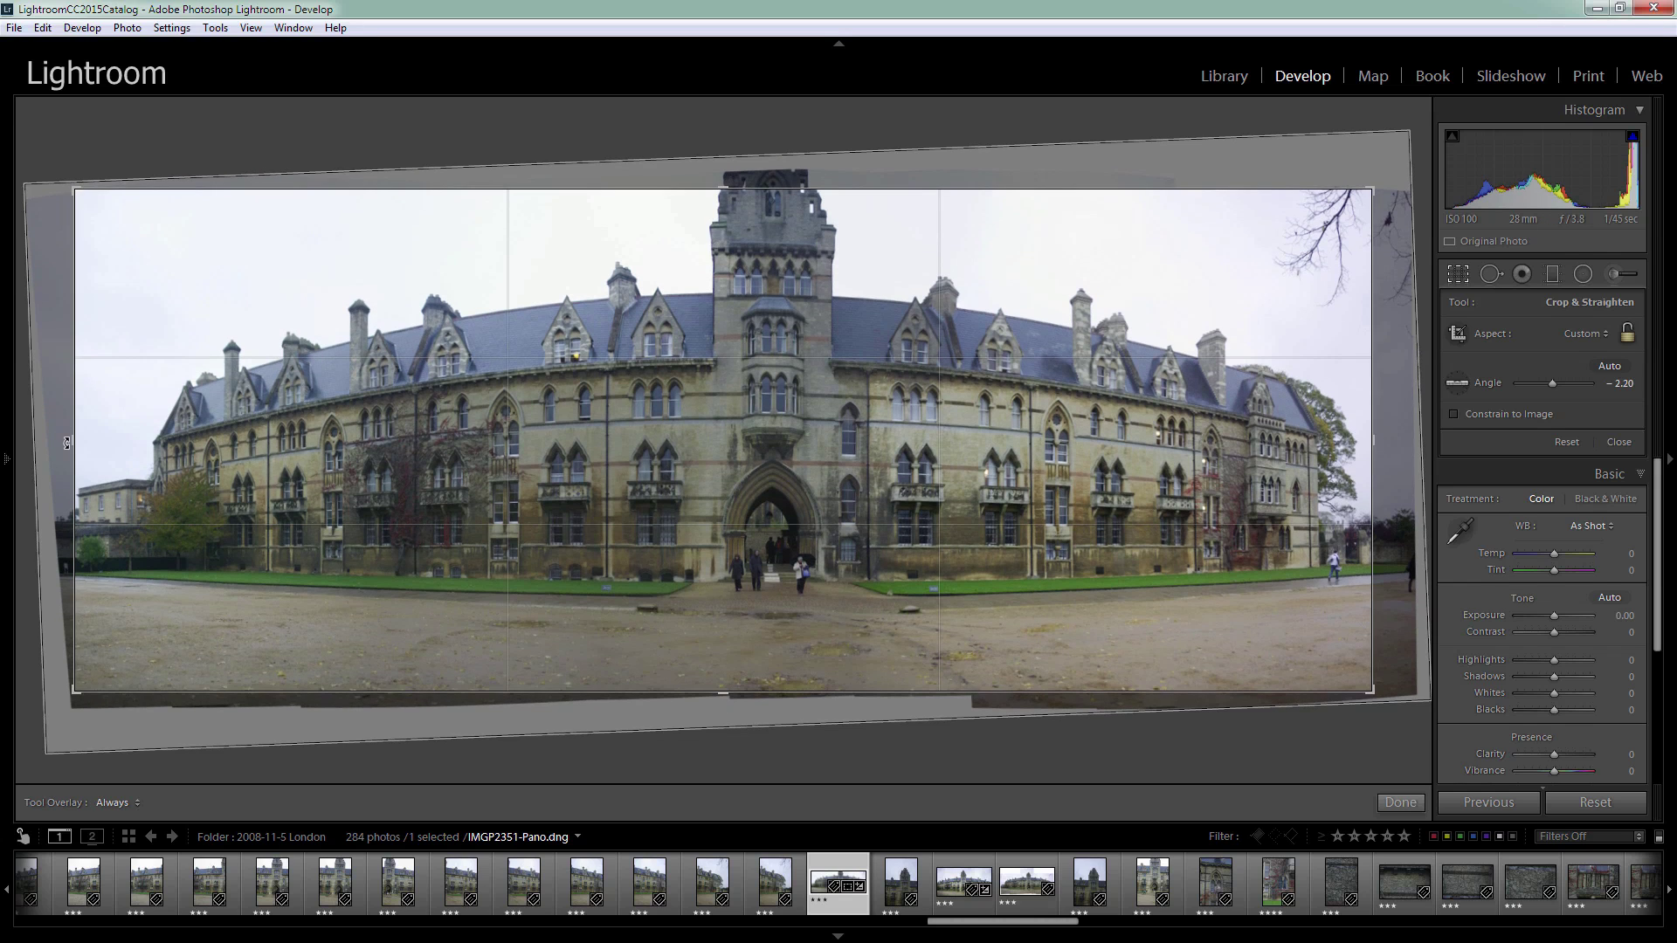
pyautogui.moveTo(75, 441); pyautogui.dragTo(113, 442)
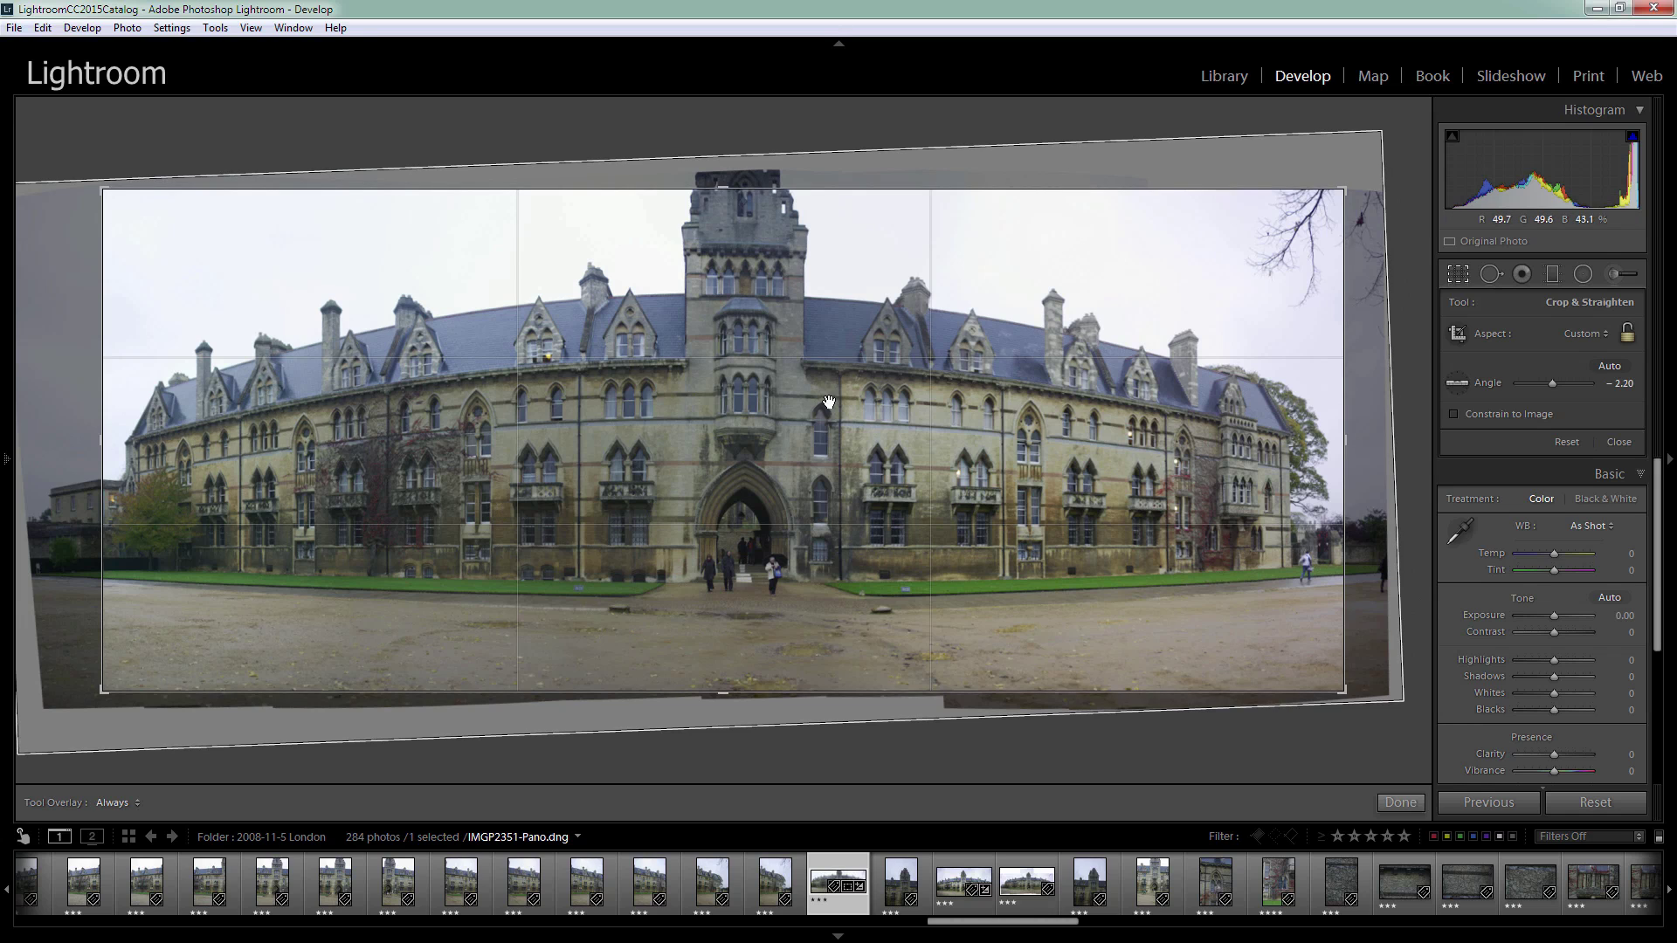
pyautogui.moveTo(1345, 444); pyautogui.dragTo(1330, 444)
pyautogui.moveTo(734, 194); pyautogui.dragTo(725, 184)
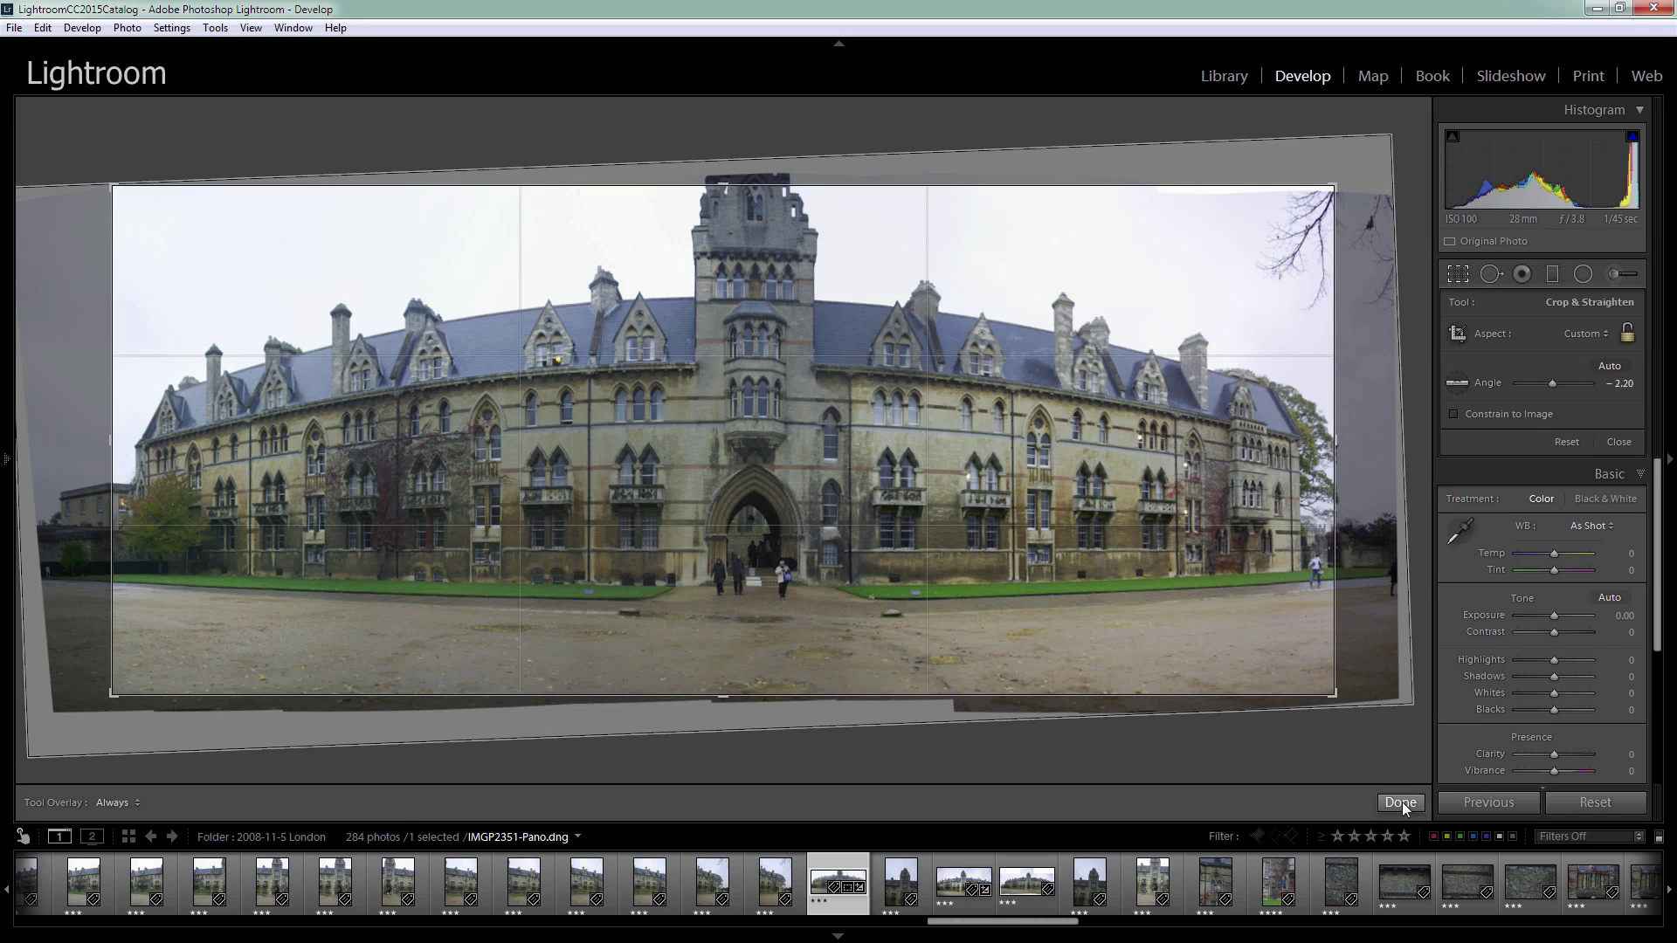
pyautogui.click(1402, 802)
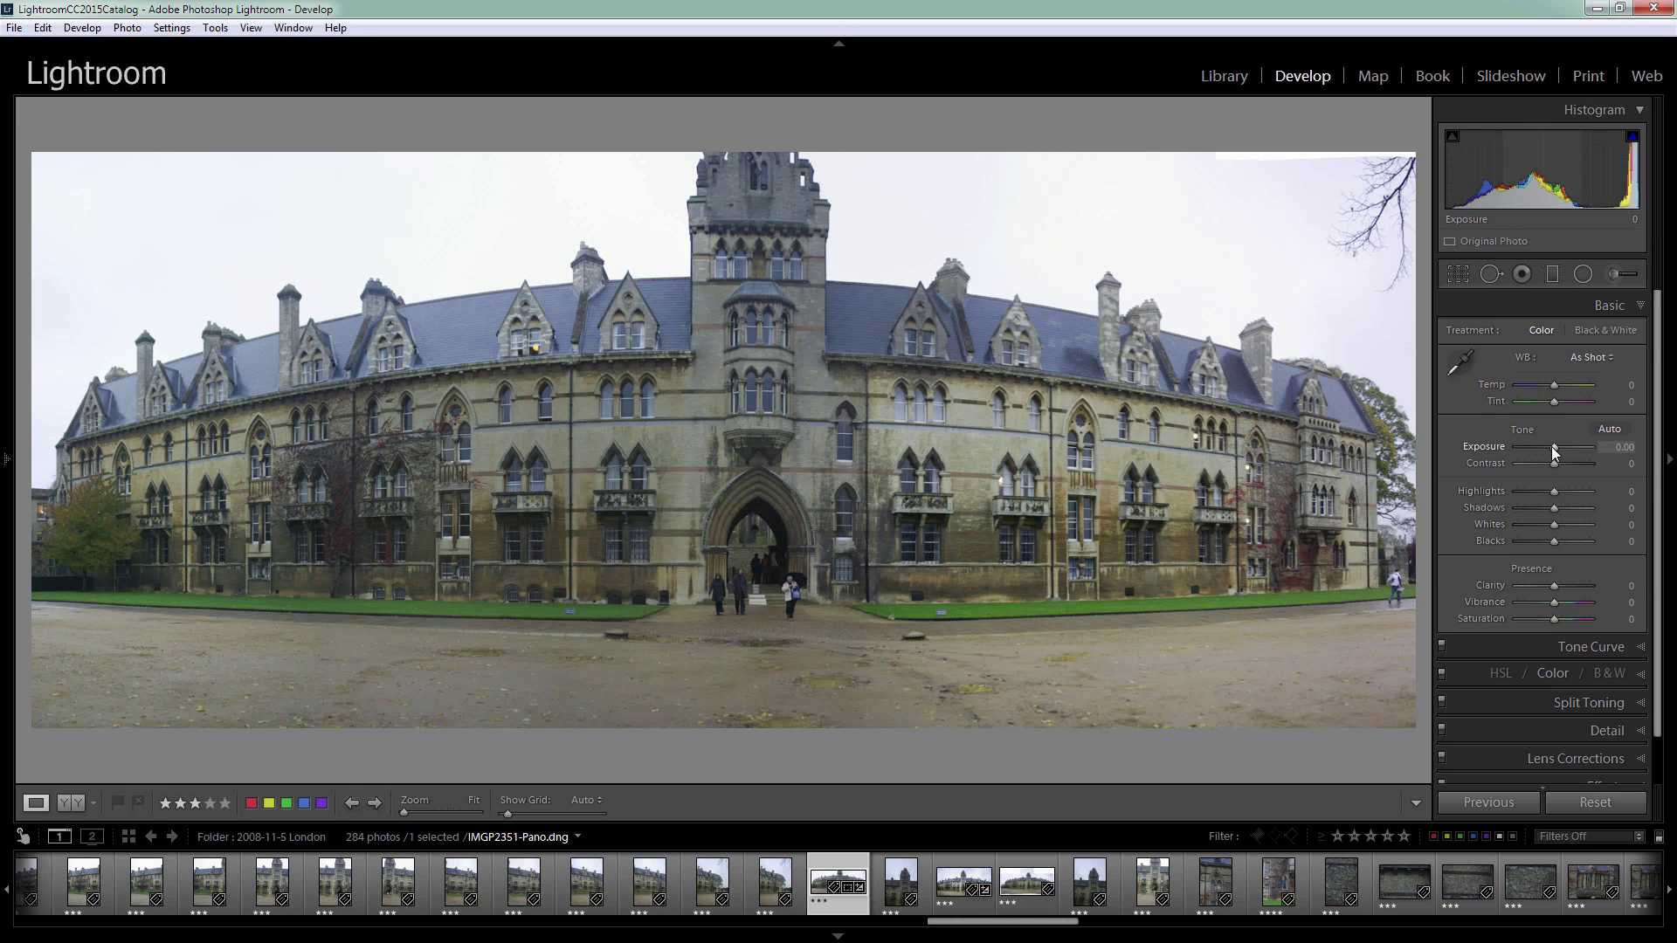
# Step: Set Highlights −100, Shadows +33, Blacks −31 and Clarity +33 in the Basic panel
pyautogui.moveTo(1554, 491); pyautogui.dragTo(1533, 532)
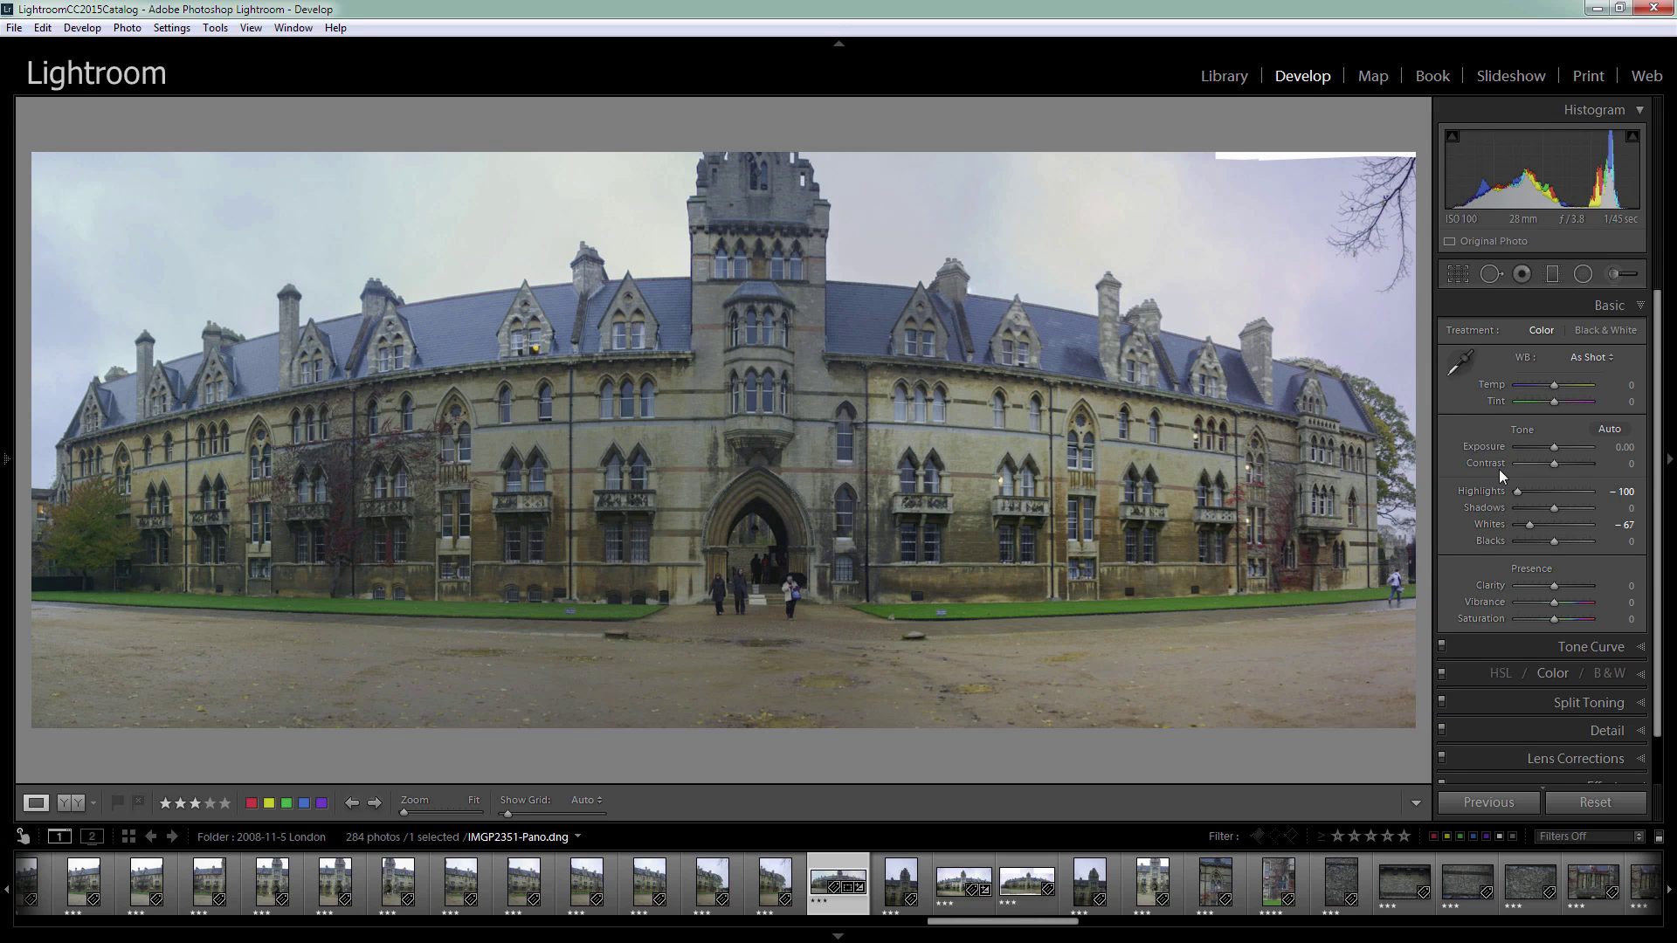
pyautogui.moveTo(1554, 508); pyautogui.dragTo(1563, 509)
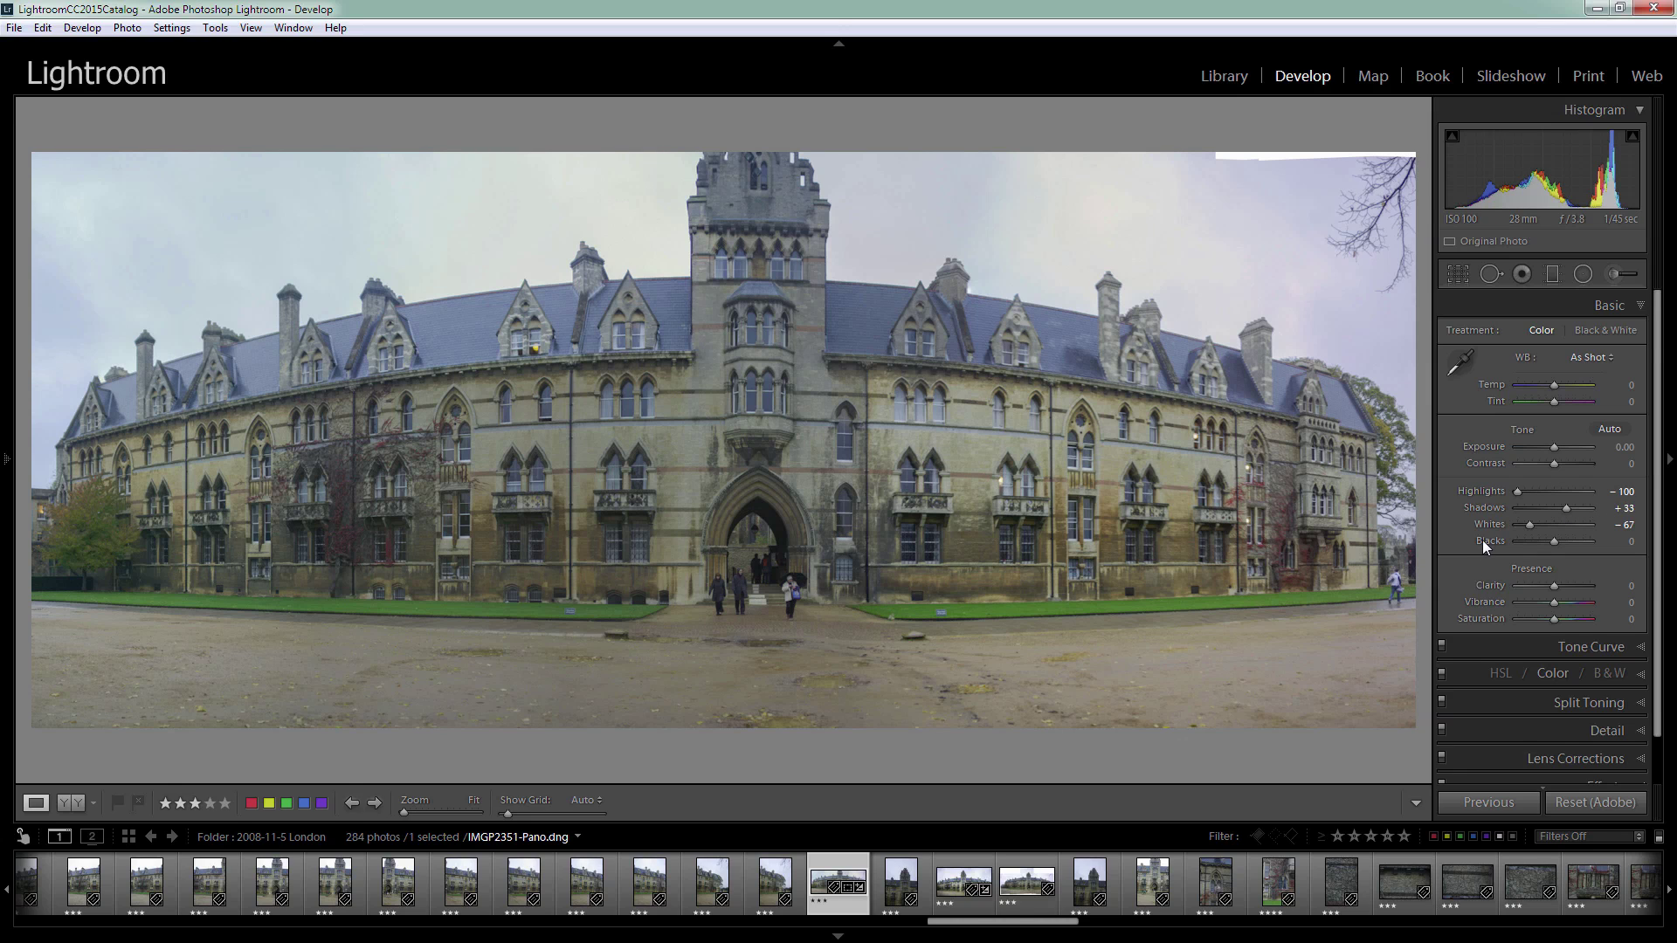
pyautogui.moveTo(1483, 540); pyautogui.dragTo(1473, 543)
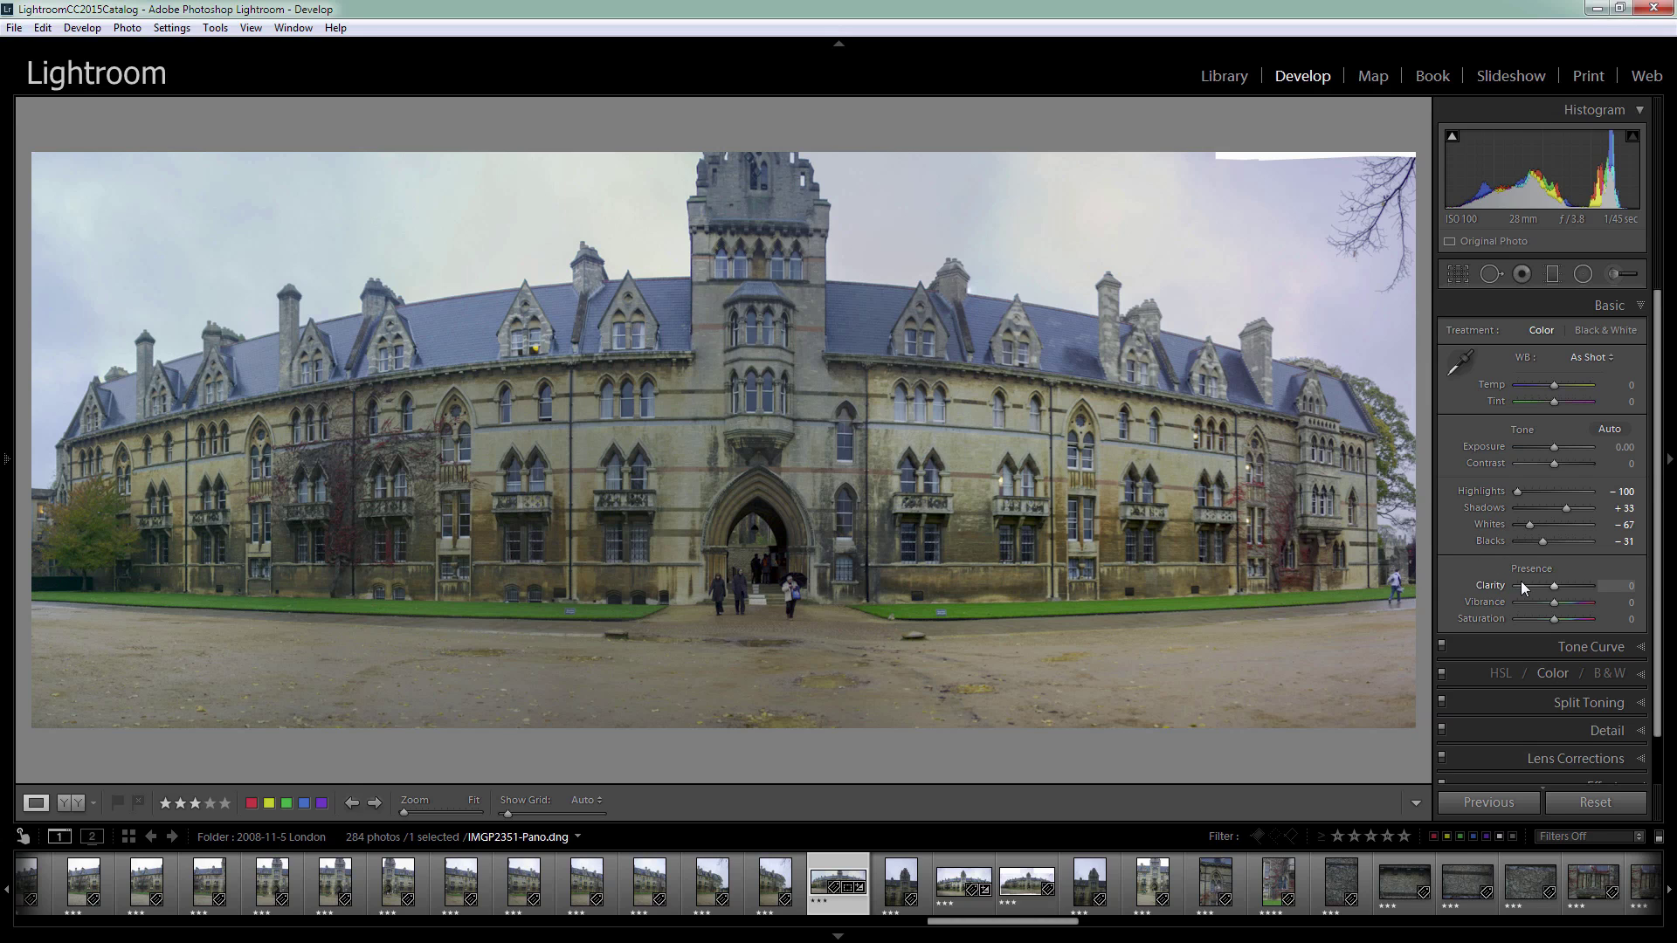
pyautogui.moveTo(1555, 585); pyautogui.dragTo(1570, 608)
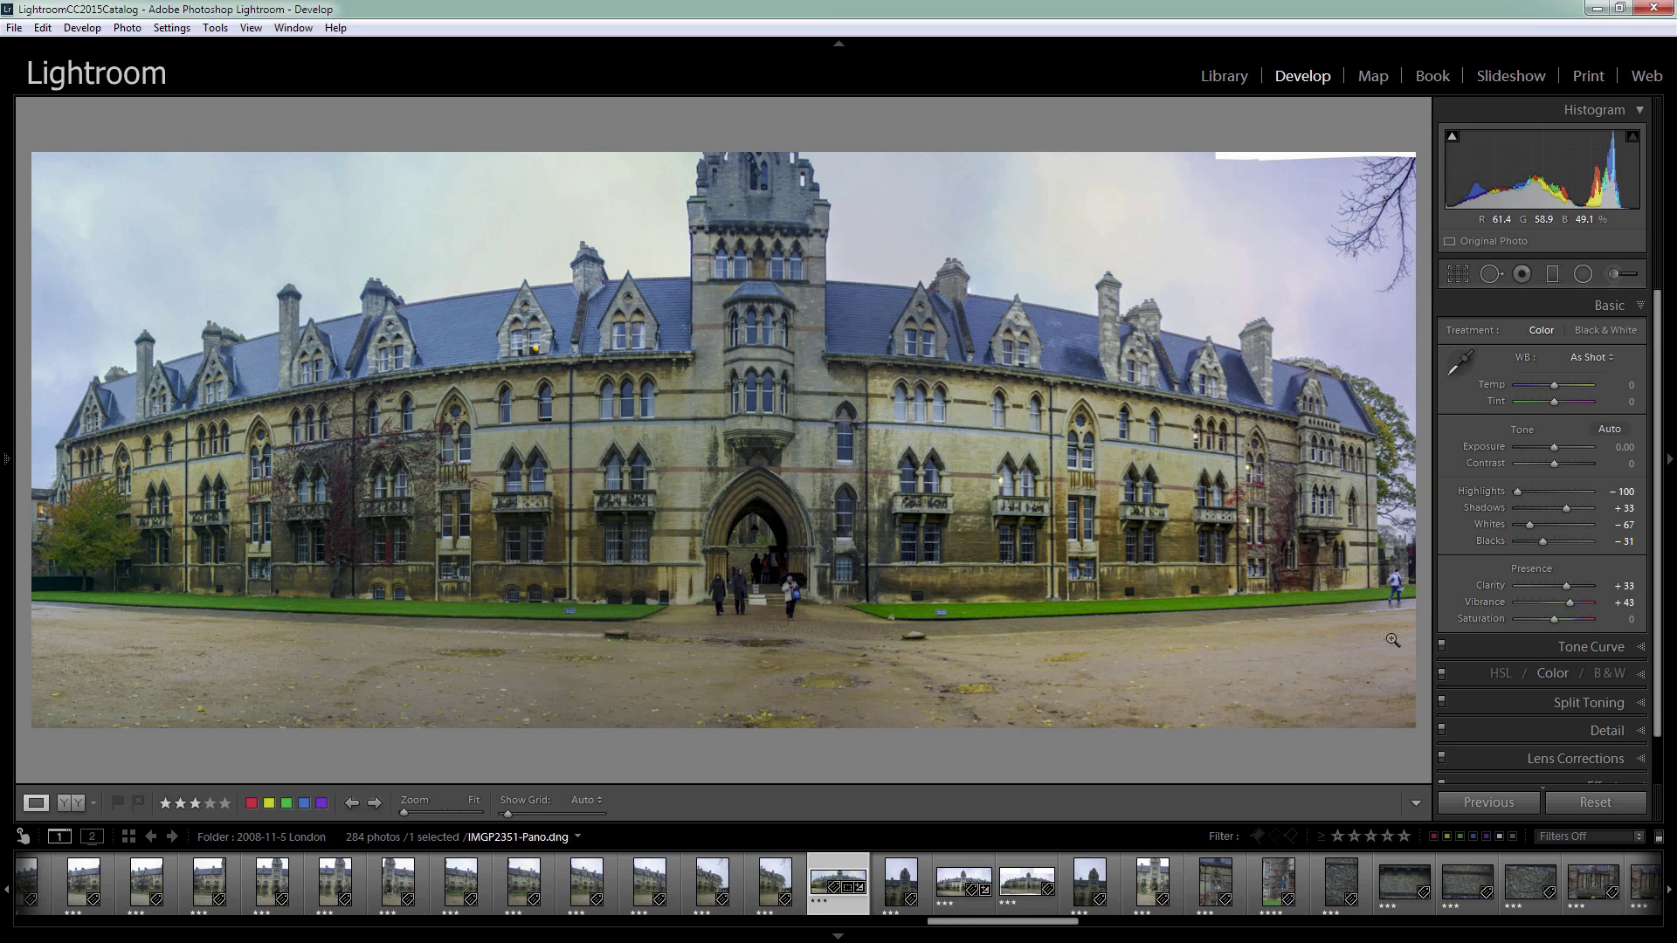
# Step: Desaturate greens to −27 and yellows to −40 in the HSL/Color panel
pyautogui.click(1553, 670)
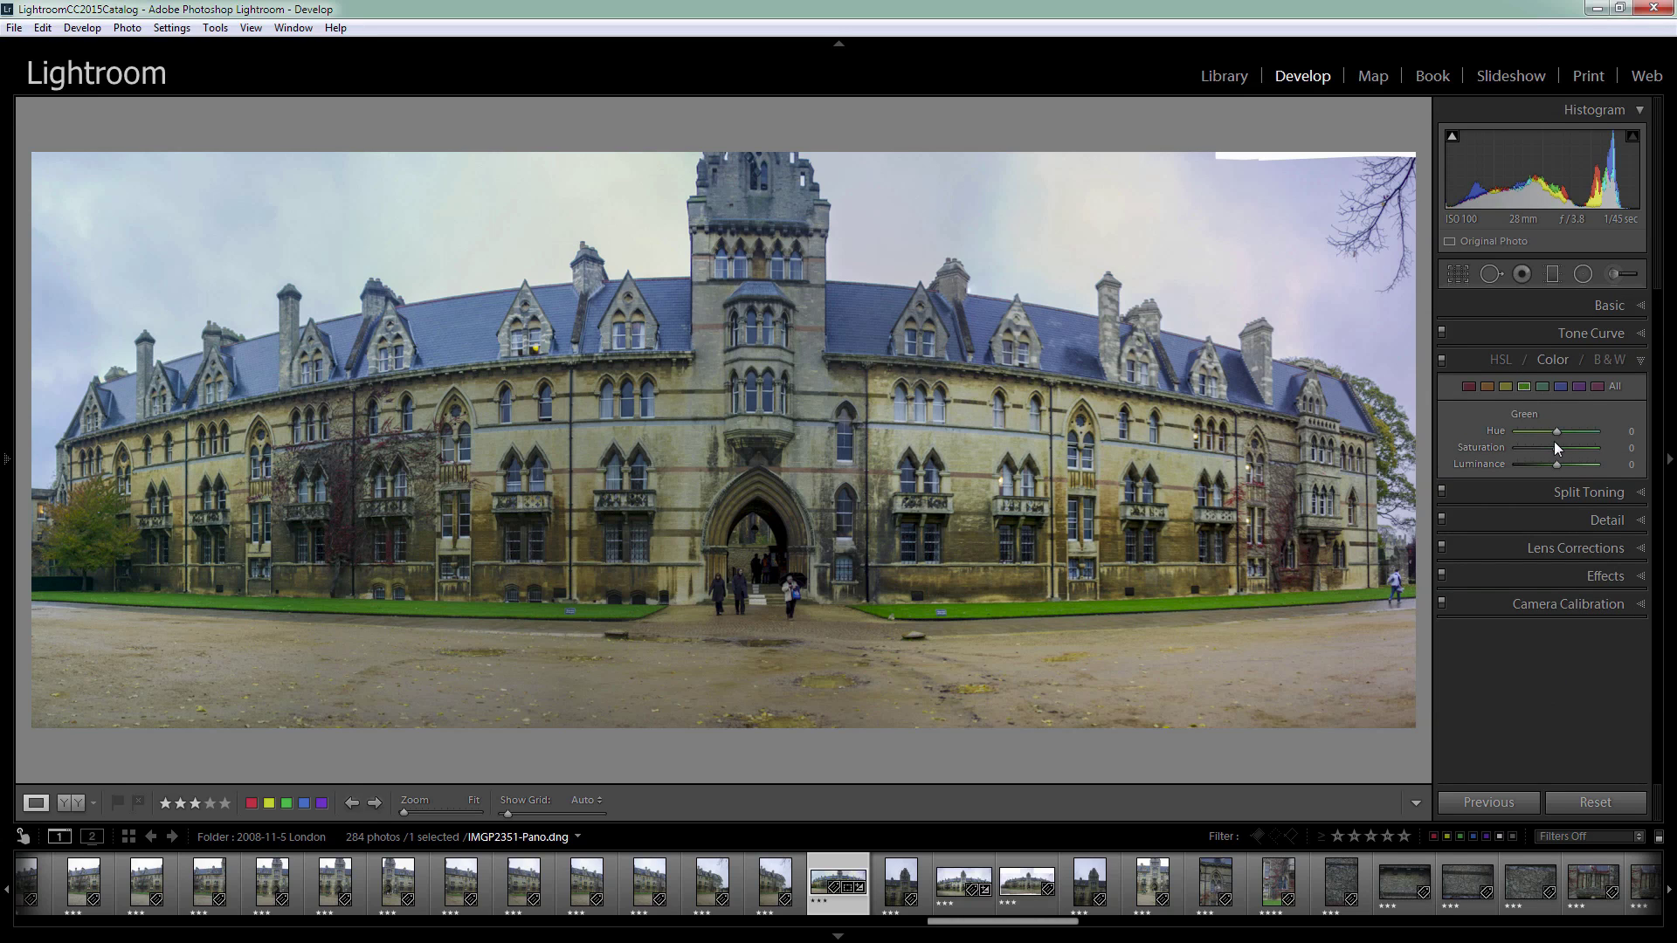
pyautogui.moveTo(1556, 449); pyautogui.dragTo(1545, 449)
pyautogui.click(1506, 390)
pyautogui.moveTo(1559, 453); pyautogui.dragTo(1537, 454)
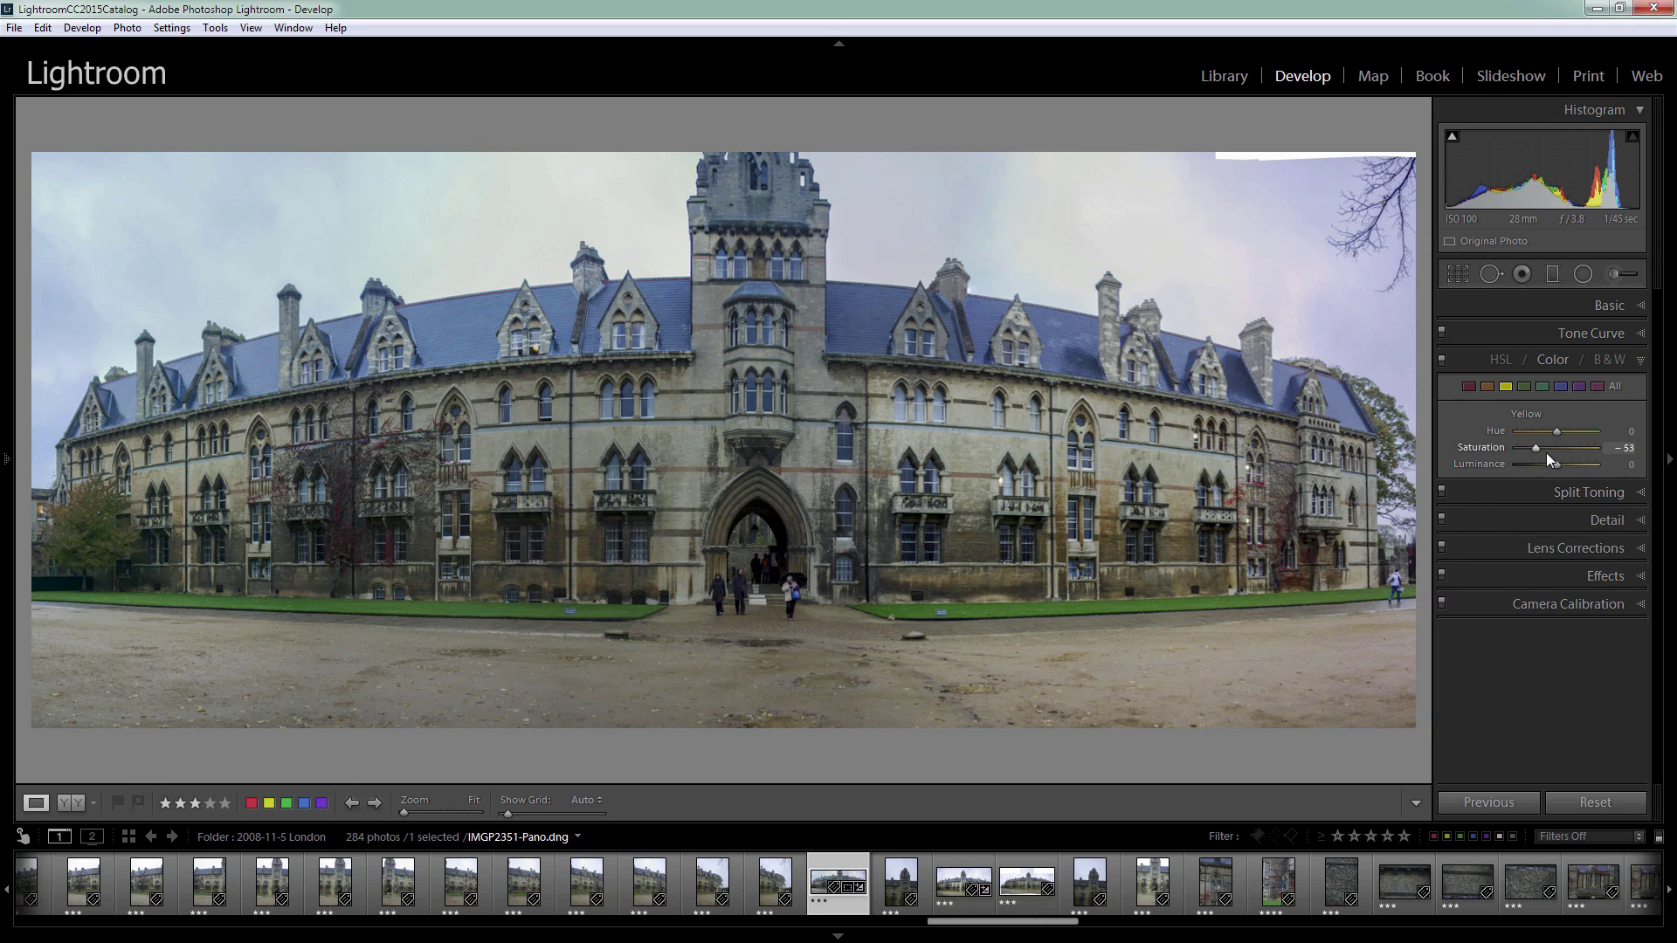
pyautogui.moveTo(1534, 451); pyautogui.dragTo(1540, 453)
# Step: Lower the panorama's top crop edge slightly, keeping the −2.20 angle, and apply it
pyautogui.click(1469, 275)
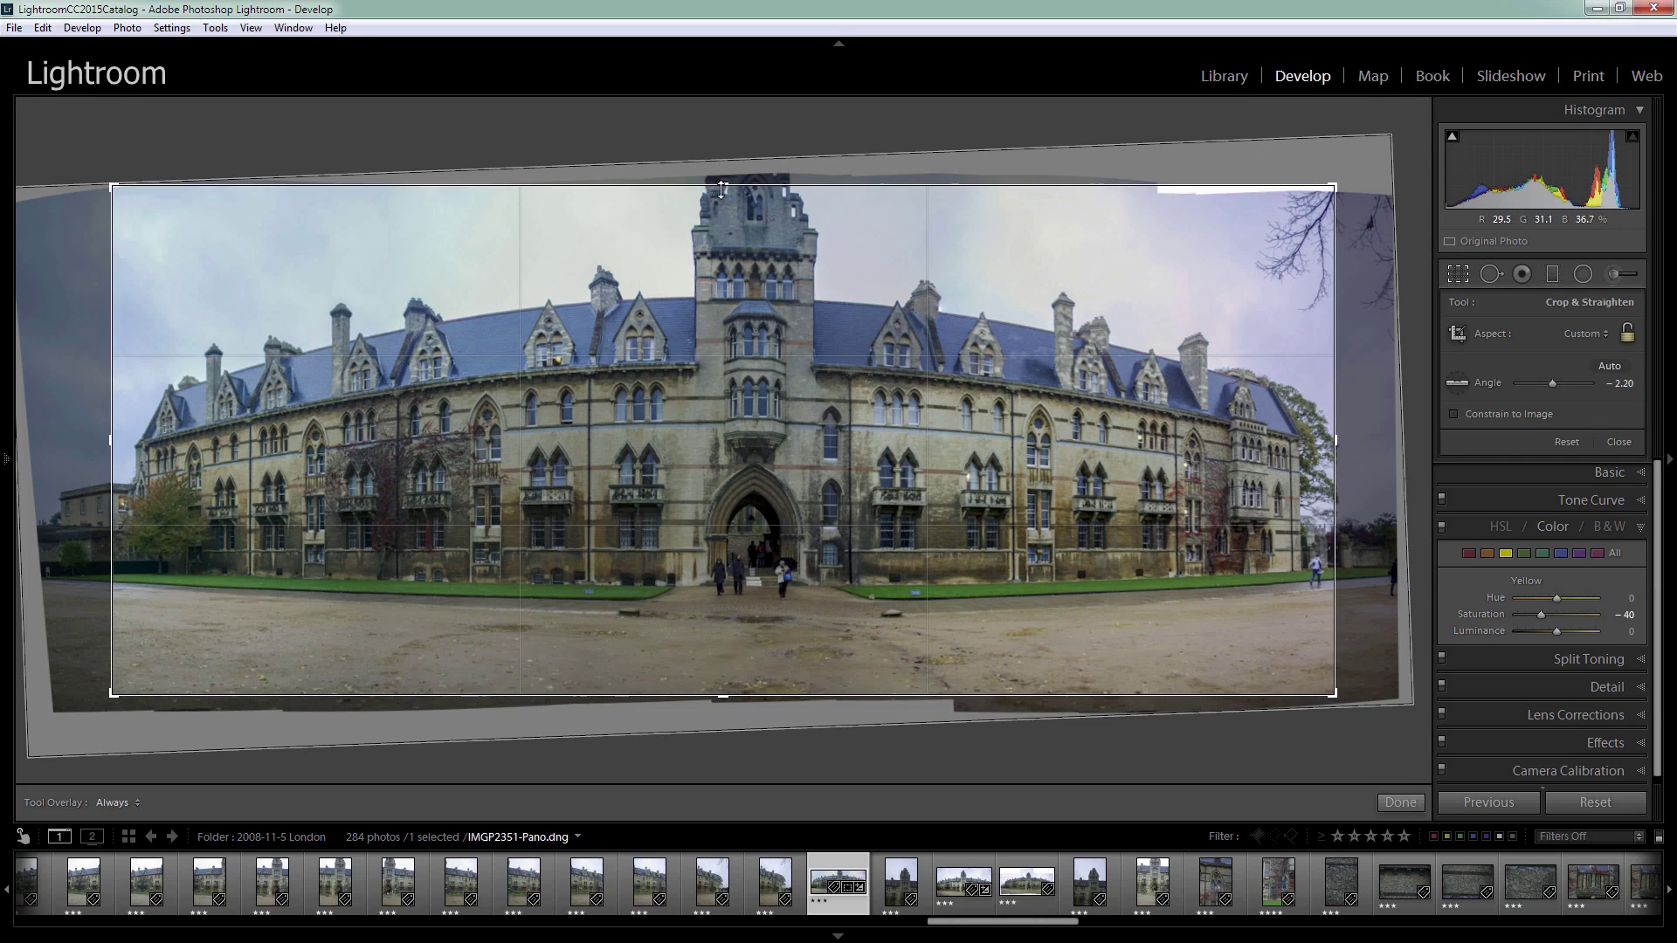
pyautogui.moveTo(722, 191); pyautogui.dragTo(723, 200)
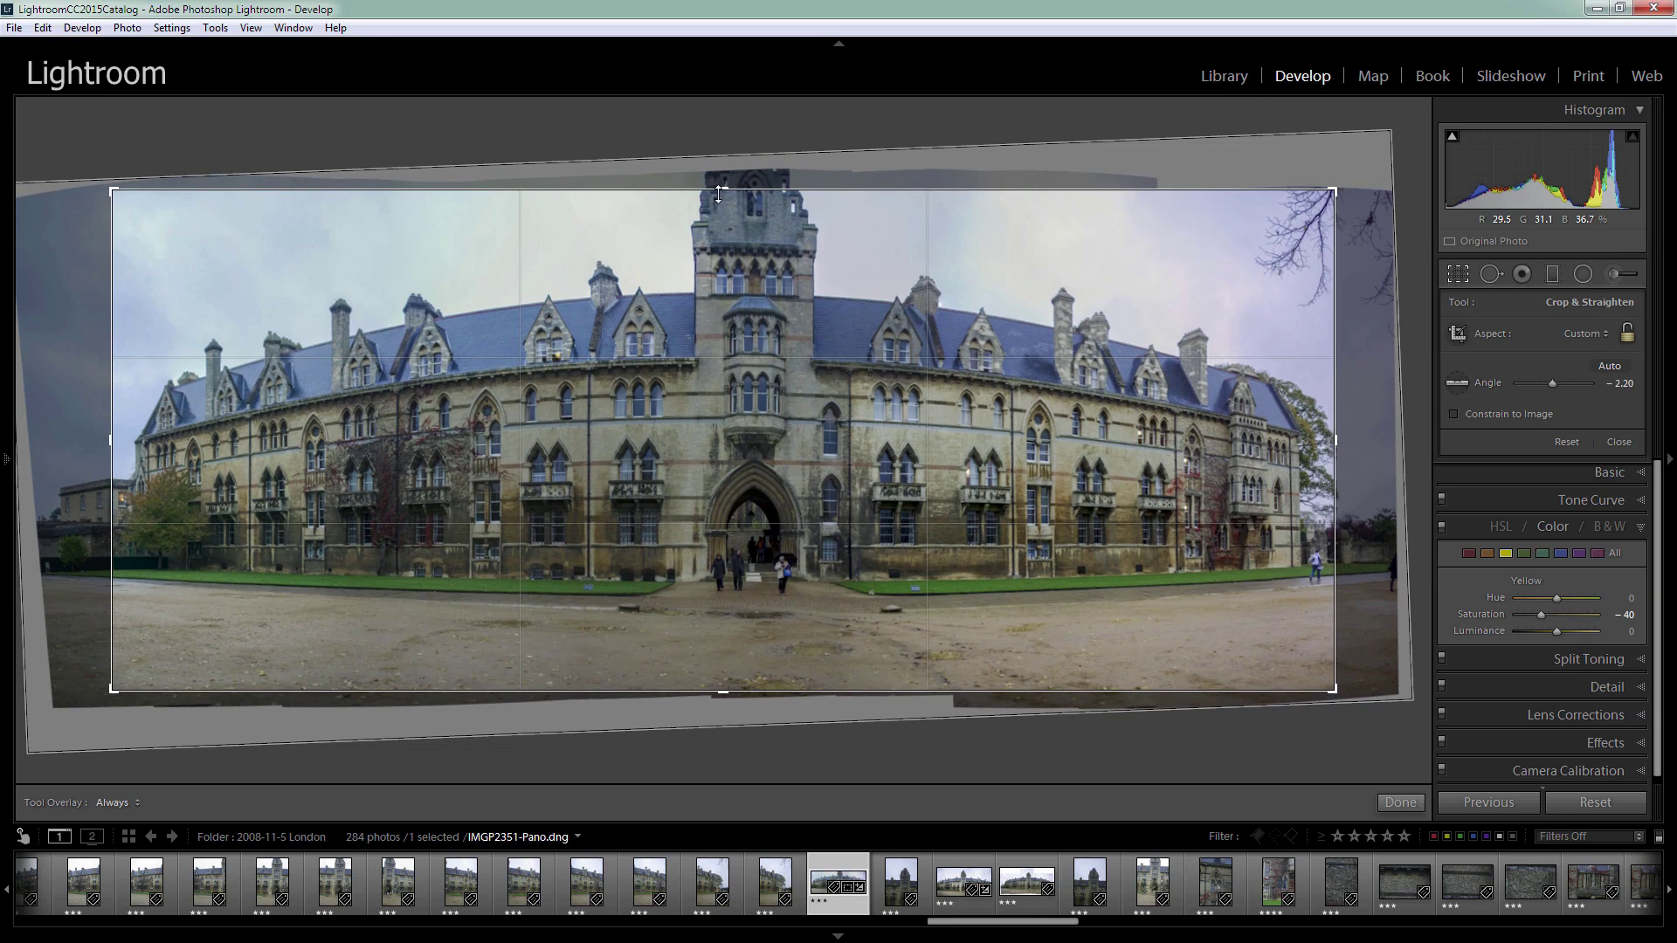
pyautogui.click(1401, 802)
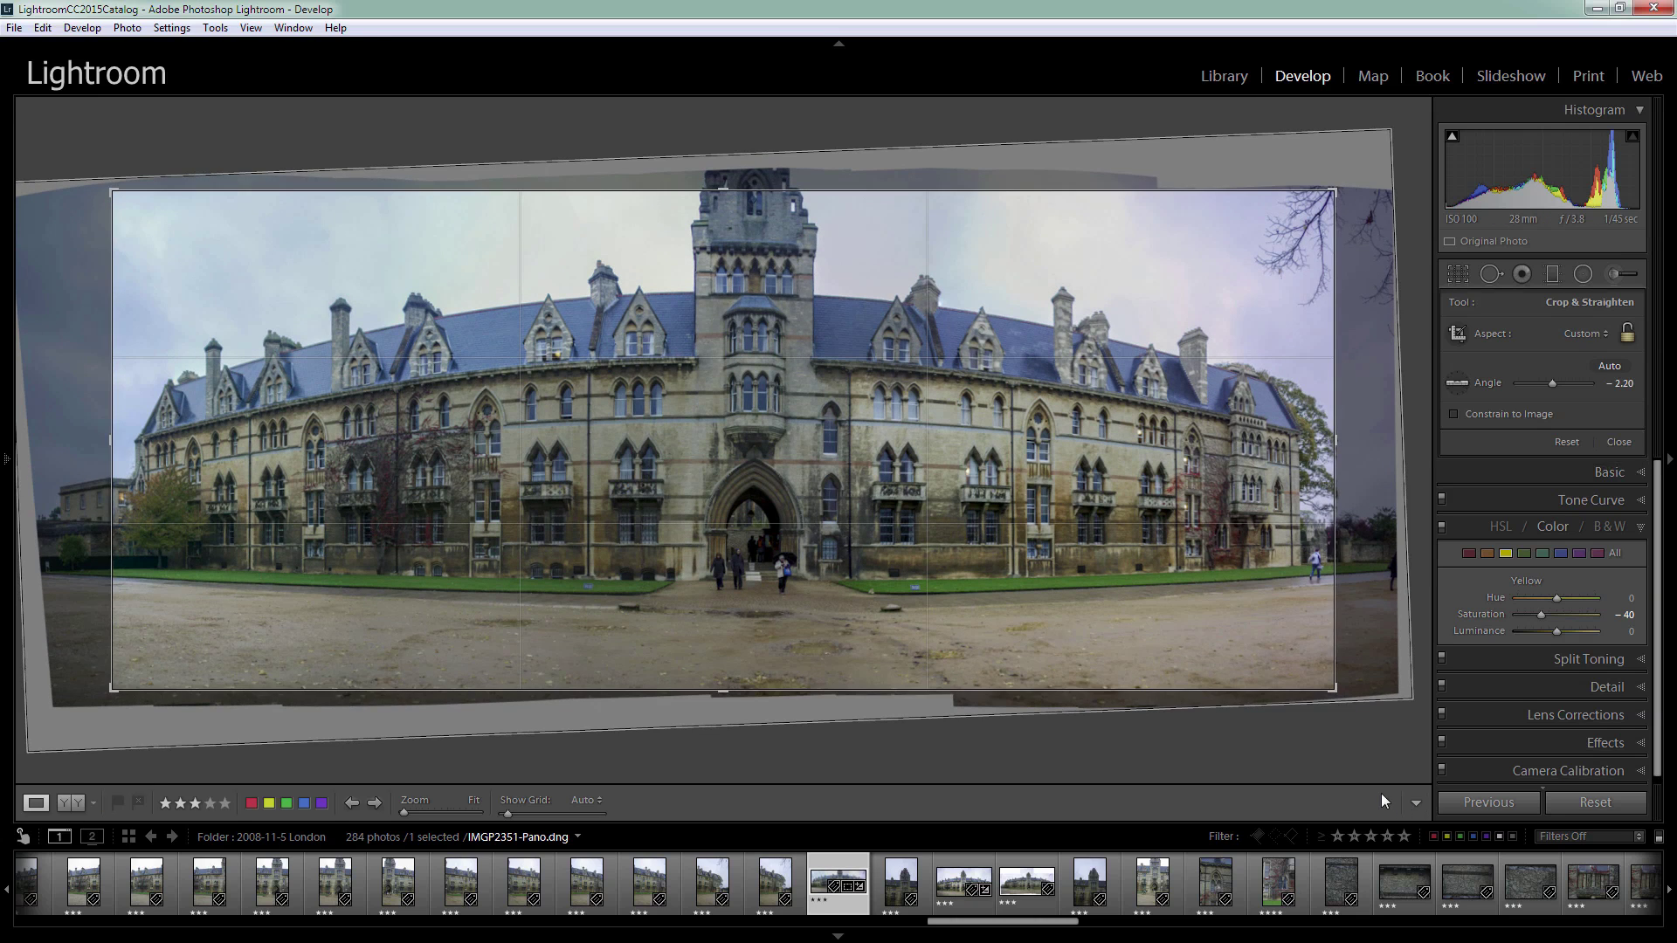